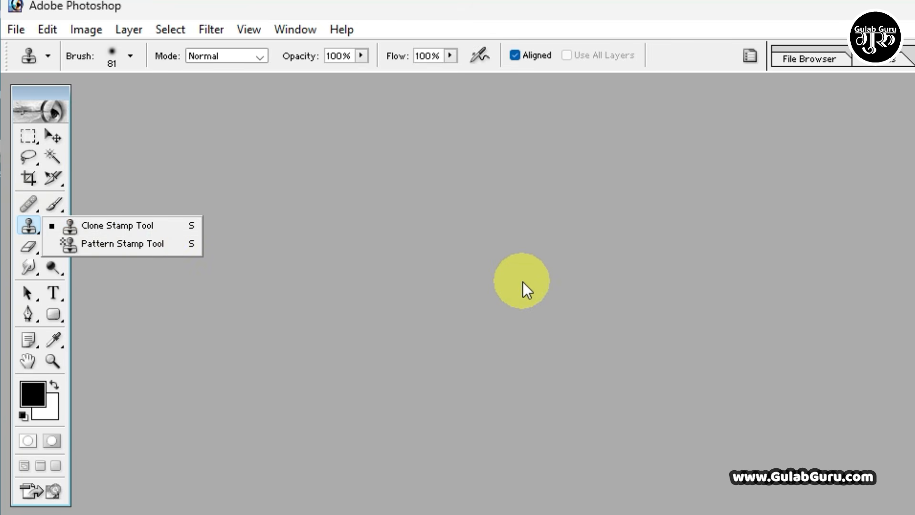
# Open BlogsArtboard-1-copy-9 and c8dd3caf877b802d4af1e22d3fb86303.jpg together from the Student photo folder.
pyautogui.click(522, 282)
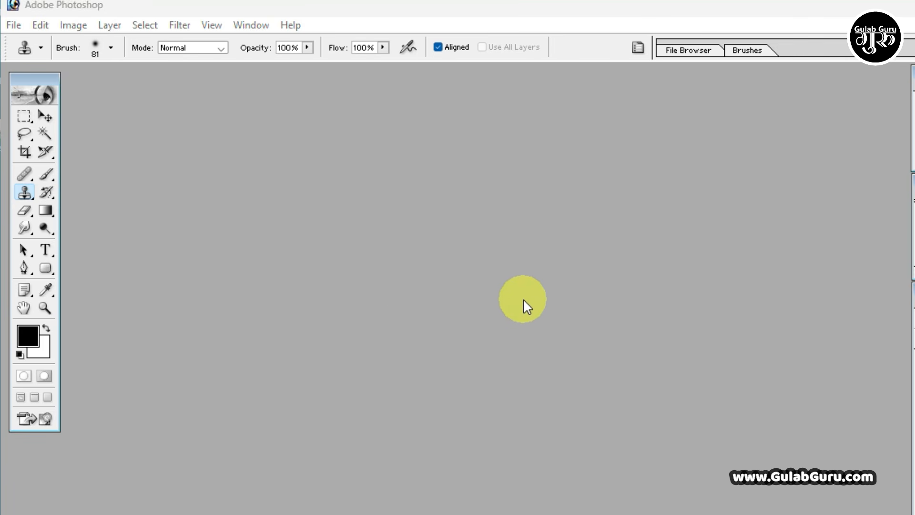
pyautogui.doubleClick(524, 299)
pyautogui.click(794, 289)
pyautogui.scroll(-2, 794, 293)
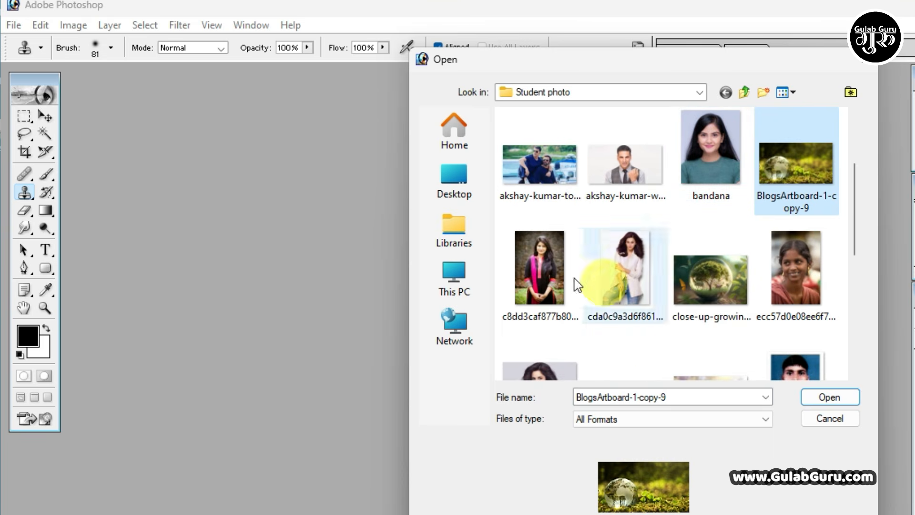
pyautogui.keyDown('ctrl'); pyautogui.click(539, 259); pyautogui.keyUp('ctrl')
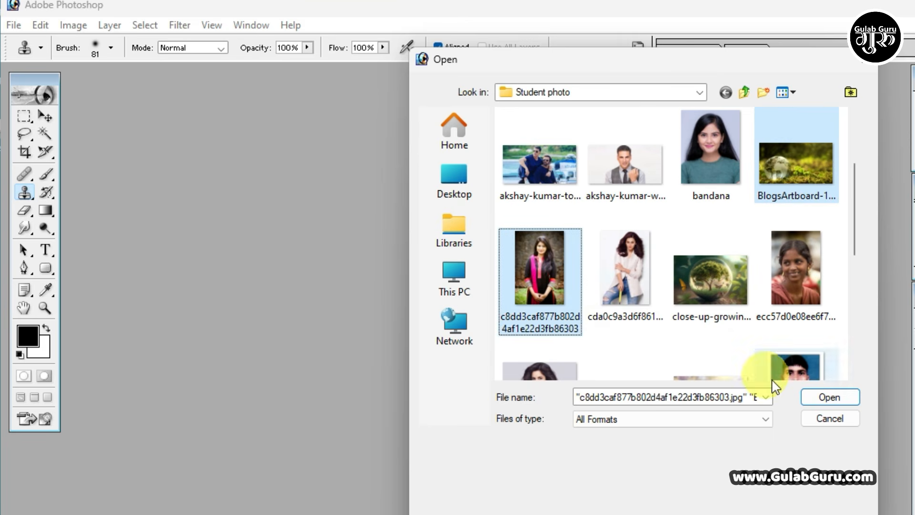
pyautogui.click(829, 398)
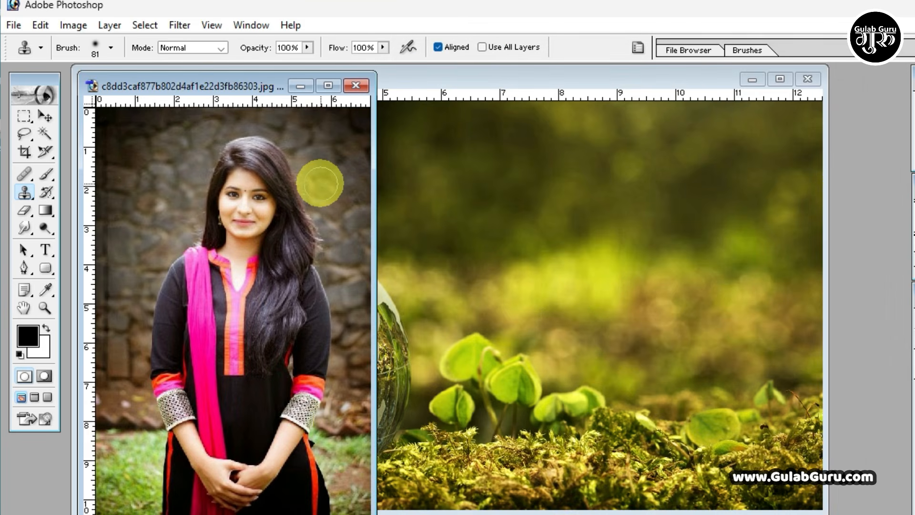
pyautogui.click(25, 192)
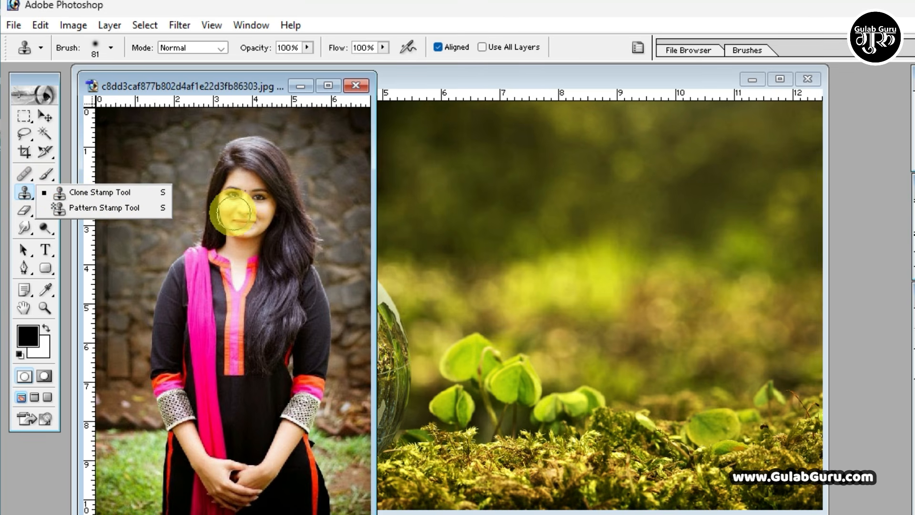
pyautogui.click(24, 176)
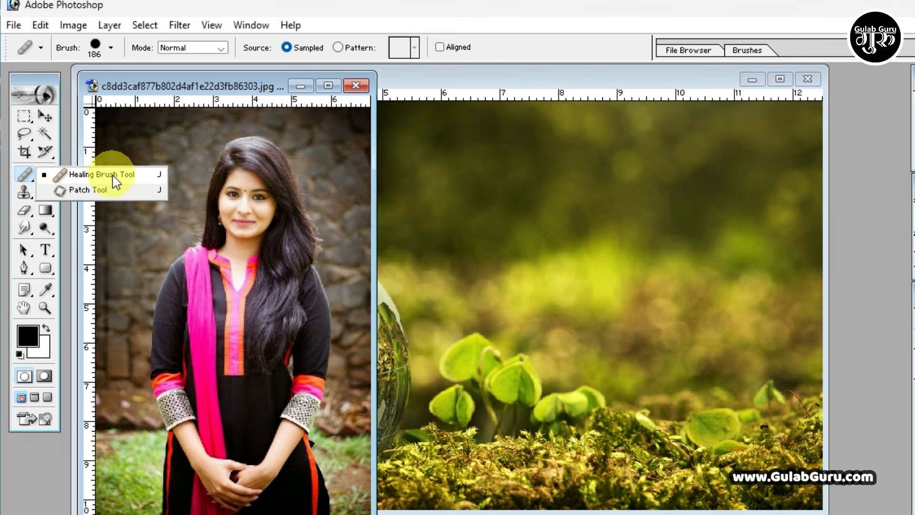
pyautogui.click(24, 191)
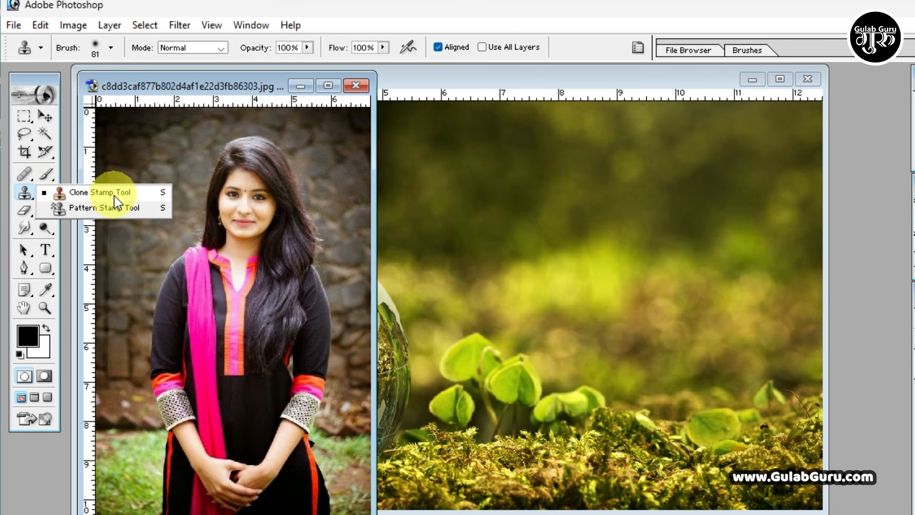
pyautogui.click(25, 176)
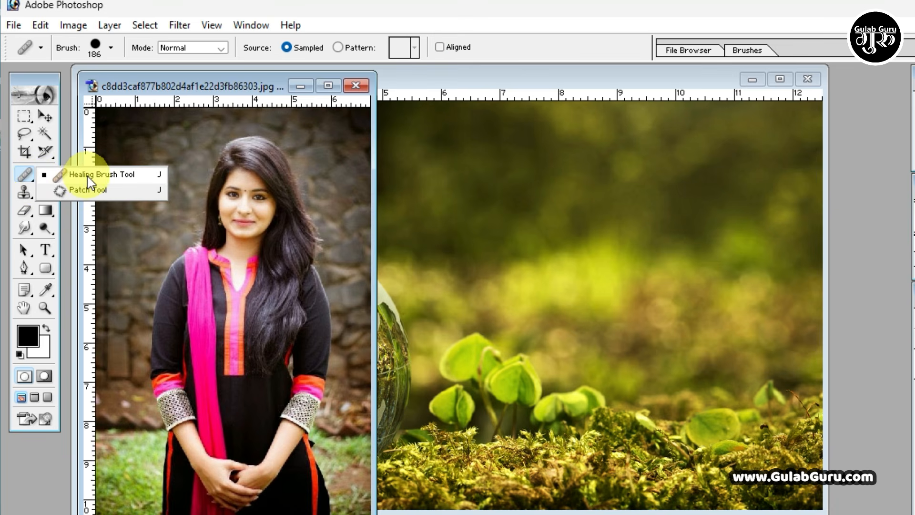
# Try to paint on the woman's face with the Clone Stamp Tool without defining a source point.
pyautogui.click(24, 193)
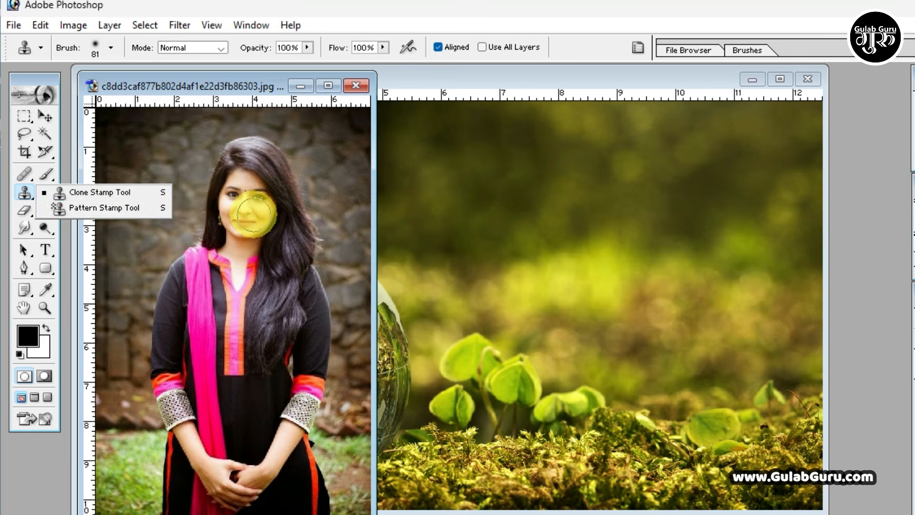
pyautogui.click(253, 213)
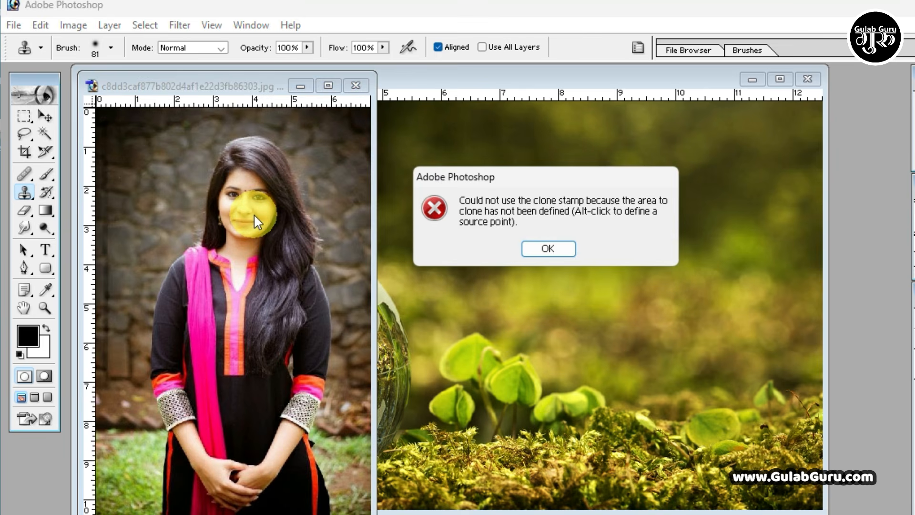
pyautogui.click(548, 248)
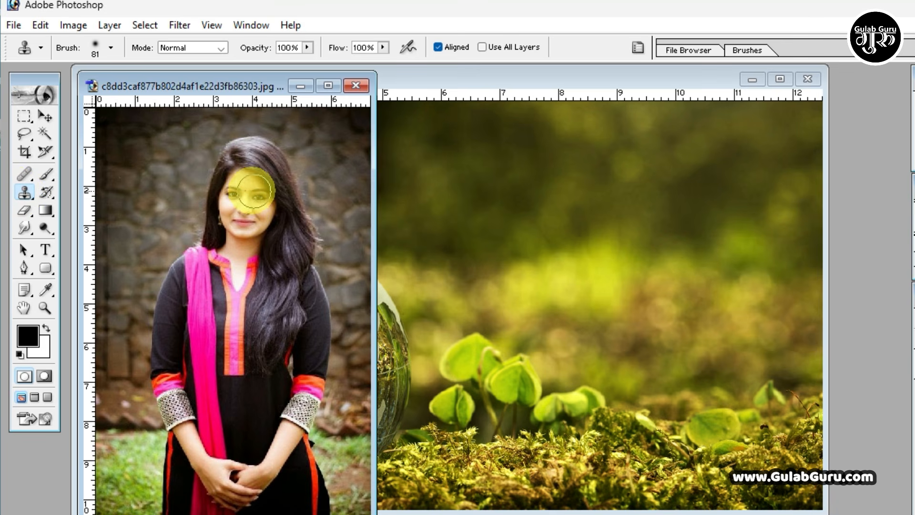
# Set the Clone Stamp brush's master diameter to 163 px and try again to paint on the woman's face.
pyautogui.rightClick(245, 204)
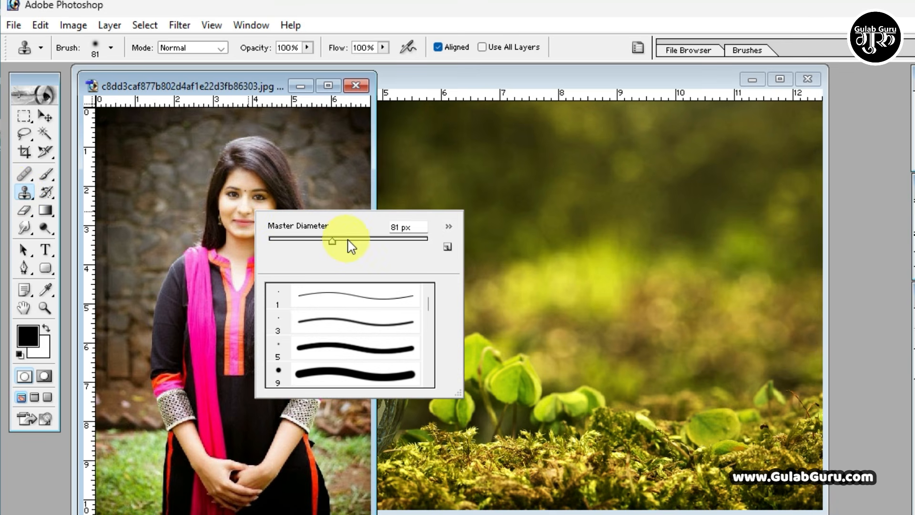
pyautogui.moveTo(367, 247); pyautogui.dragTo(383, 247)
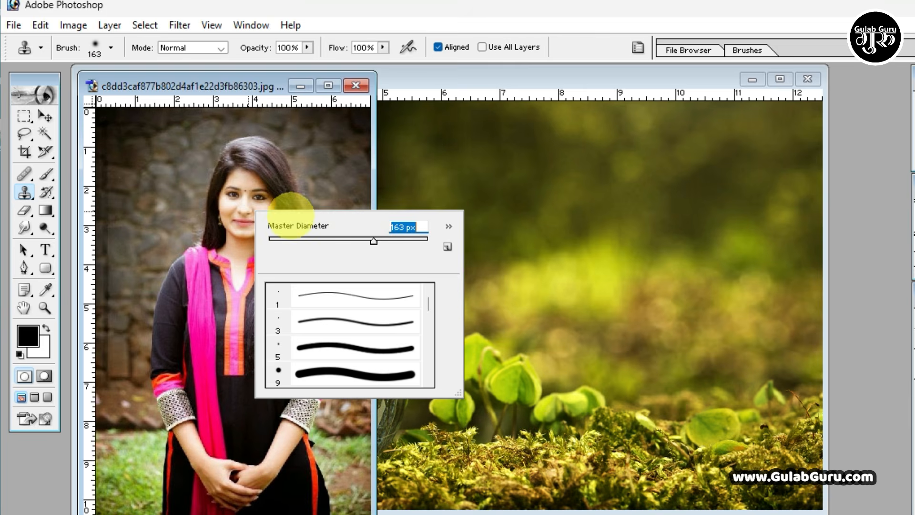
pyautogui.click(246, 209)
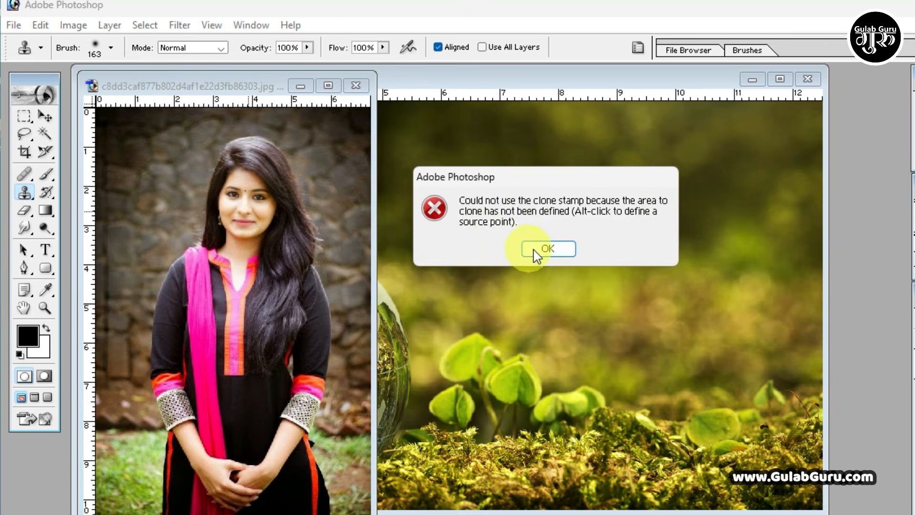
pyautogui.click(548, 249)
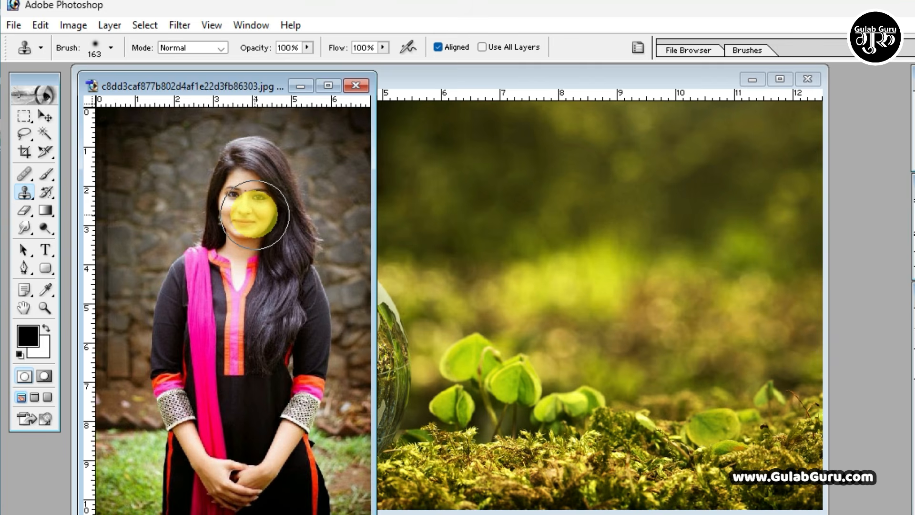
# Clone the woman's head from the portrait onto the blurred background of BlogsArtboard-1-copy-9.jpg, well to the right of the globe.
pyautogui.click(612, 221)
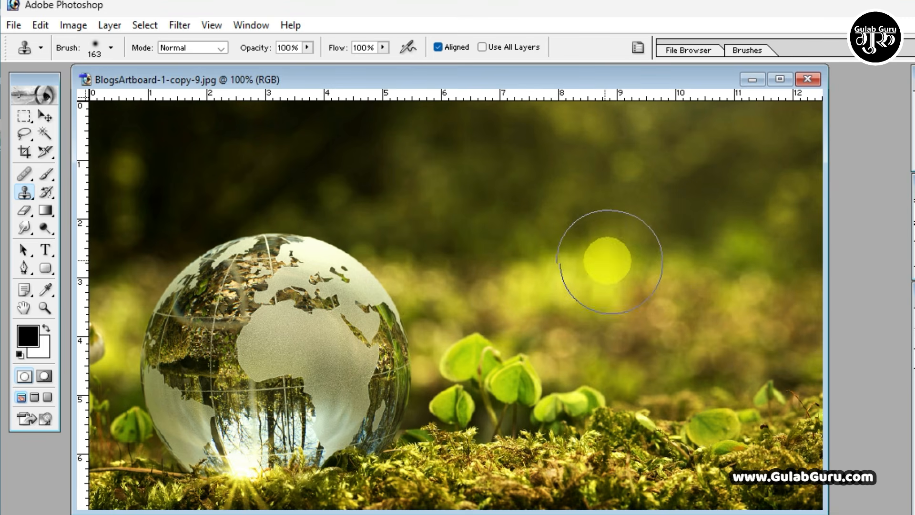
pyautogui.moveTo(573, 228)
pyautogui.mouseDown()
pyautogui.moveTo(576, 198)
pyautogui.moveTo(592, 180)
pyautogui.moveTo(614, 207)
pyautogui.moveTo(598, 225)
pyautogui.moveTo(599, 248)
pyautogui.mouseUp()
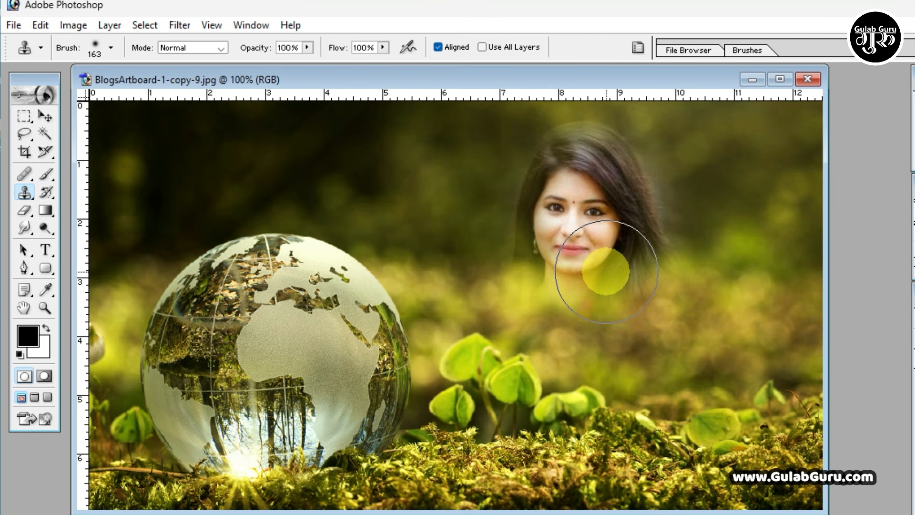
# With the Healing Brush Tool, sample the woman's face in the portrait and paint copies of her beside, above and over the globe.
pyautogui.moveTo(25, 174); pyautogui.dragTo(145, 190)
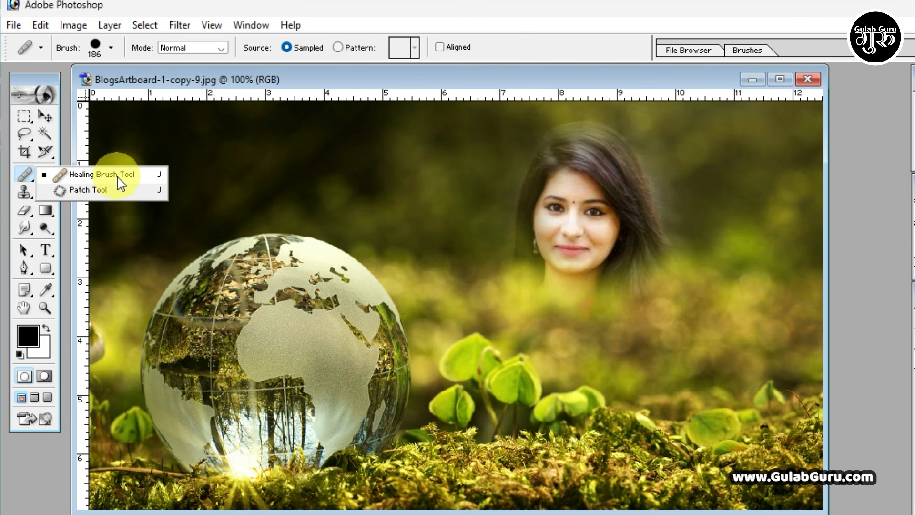
pyautogui.click(92, 176)
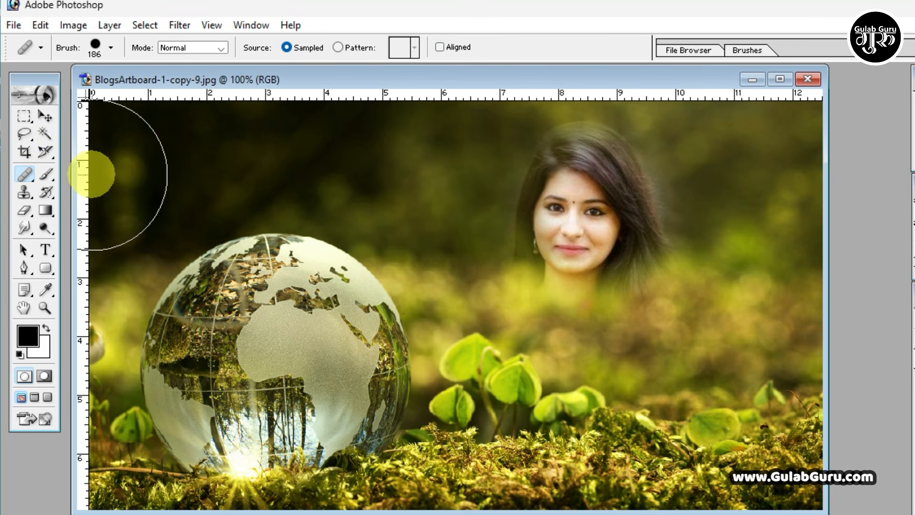
pyautogui.hotkey('ctrl', 'Tab')
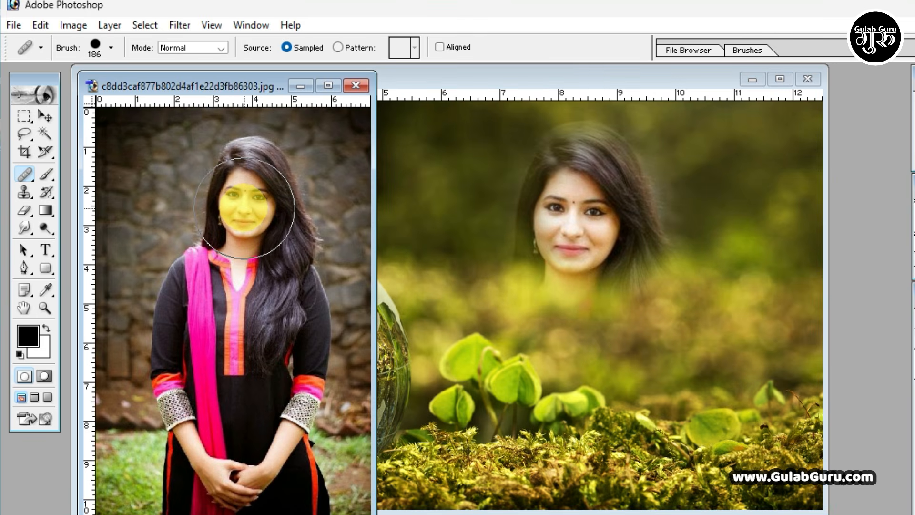
pyautogui.press('alt')
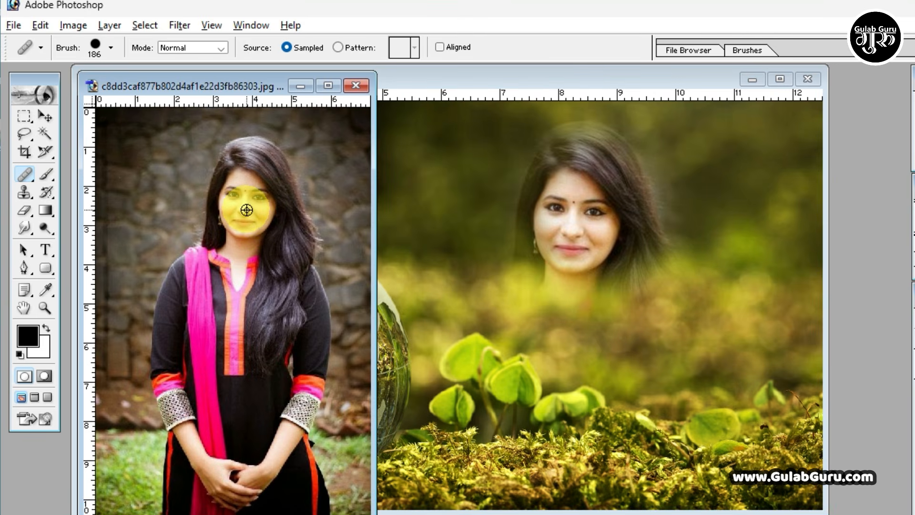
pyautogui.click(443, 230)
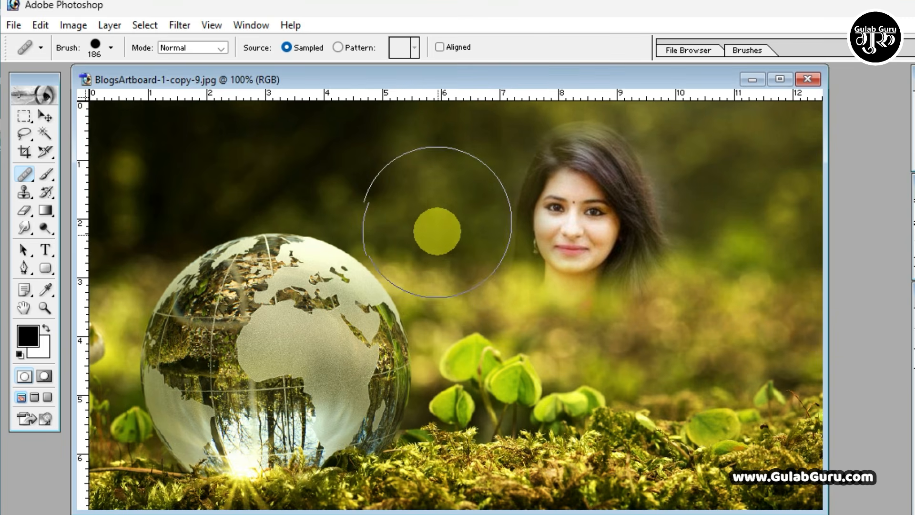
pyautogui.moveTo(402, 200)
pyautogui.mouseDown()
pyautogui.moveTo(439, 262)
pyautogui.moveTo(376, 281)
pyautogui.mouseUp()
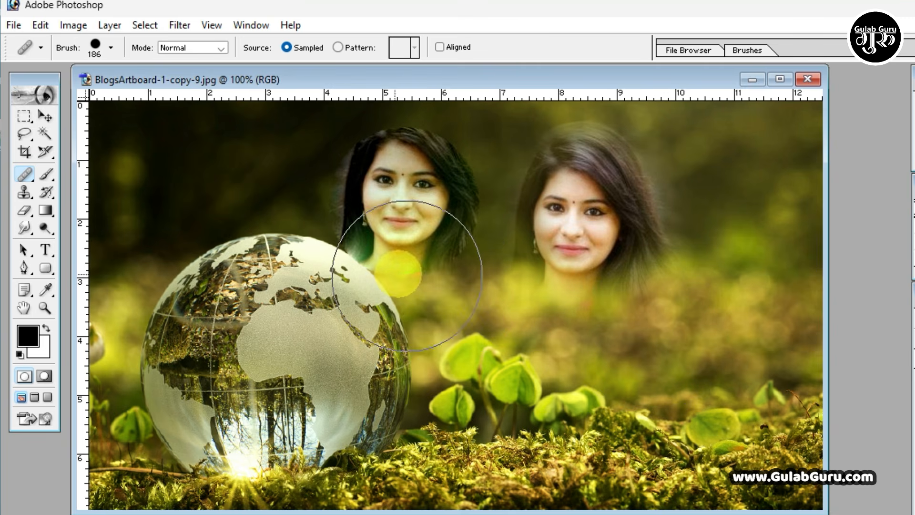
pyautogui.moveTo(216, 188)
pyautogui.mouseDown()
pyautogui.moveTo(184, 187)
pyautogui.moveTo(180, 169)
pyautogui.moveTo(185, 156)
pyautogui.moveTo(219, 144)
pyautogui.moveTo(248, 180)
pyautogui.moveTo(242, 230)
pyautogui.moveTo(204, 240)
pyautogui.mouseUp()
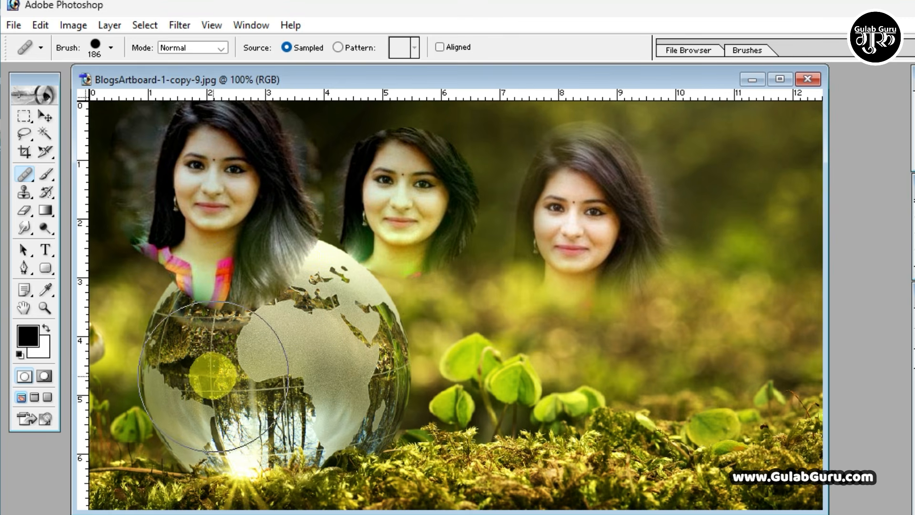
pyautogui.moveTo(211, 292)
pyautogui.mouseDown()
pyautogui.moveTo(210, 360)
pyautogui.moveTo(245, 363)
pyautogui.moveTo(262, 346)
pyautogui.moveTo(261, 274)
pyautogui.moveTo(227, 256)
pyautogui.moveTo(194, 260)
pyautogui.moveTo(170, 348)
pyautogui.mouseUp()
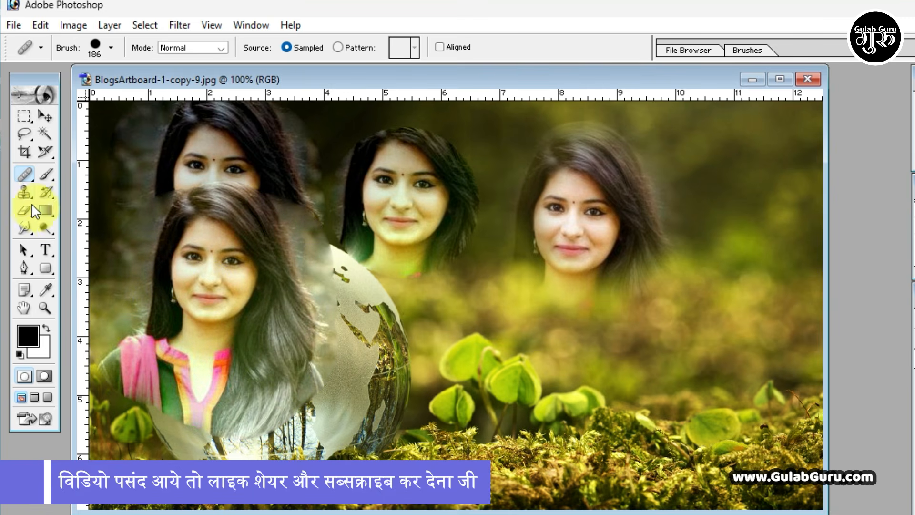
# Sample the woman's face in the portrait as the Clone Stamp source and return to the globe image.
pyautogui.click(24, 192)
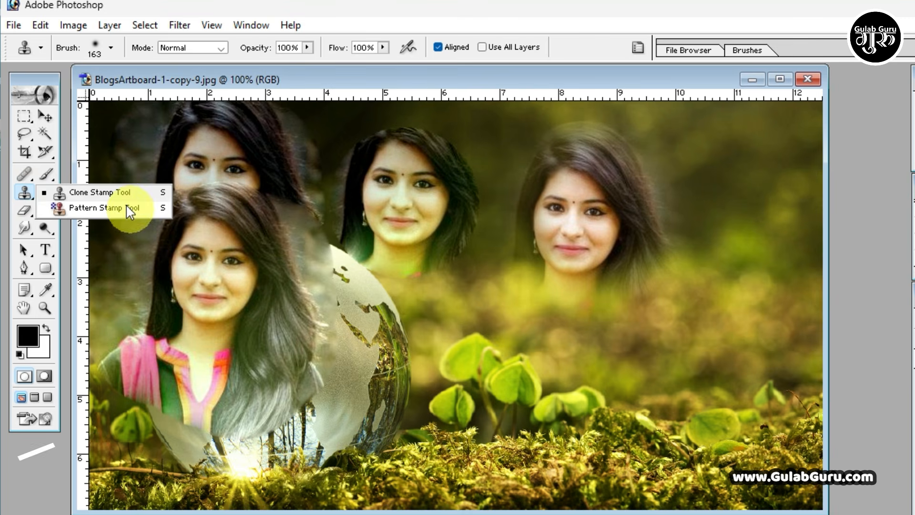
pyautogui.click(101, 192)
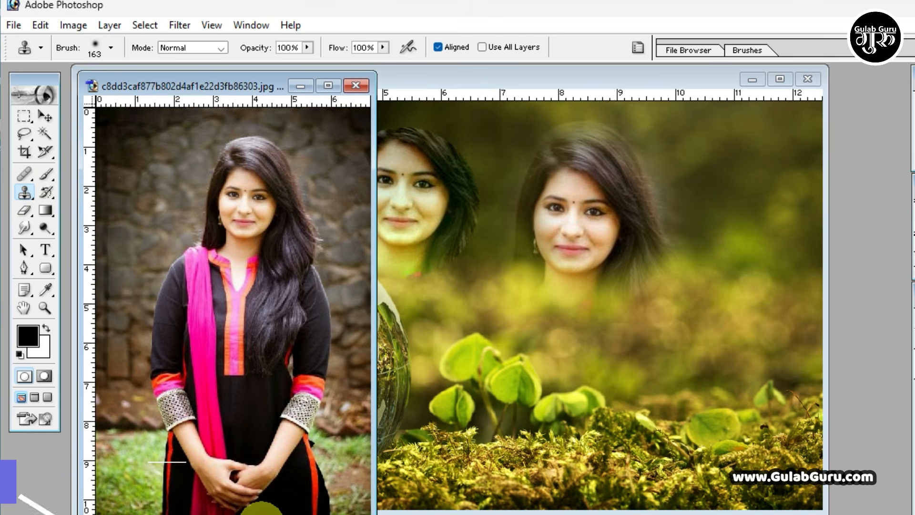
pyautogui.keyDown('alt'); pyautogui.click(246, 216); pyautogui.keyUp('alt')
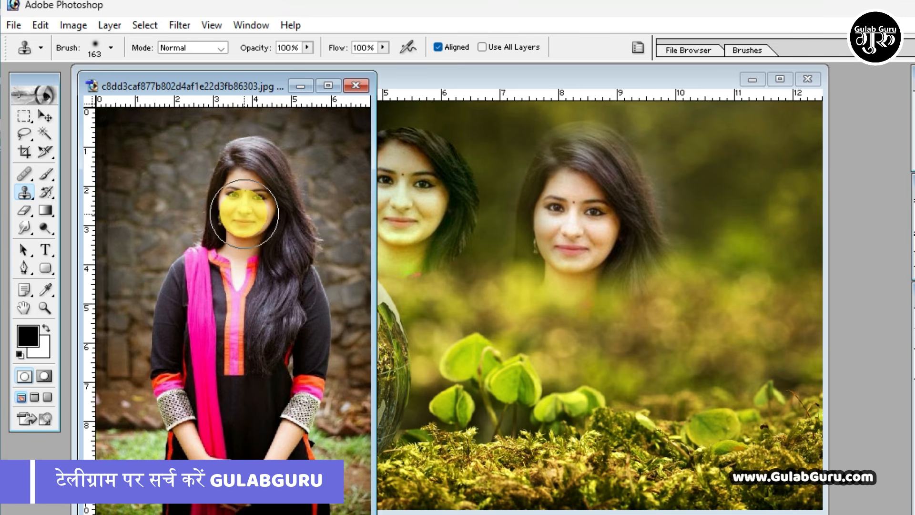
pyautogui.click(540, 427)
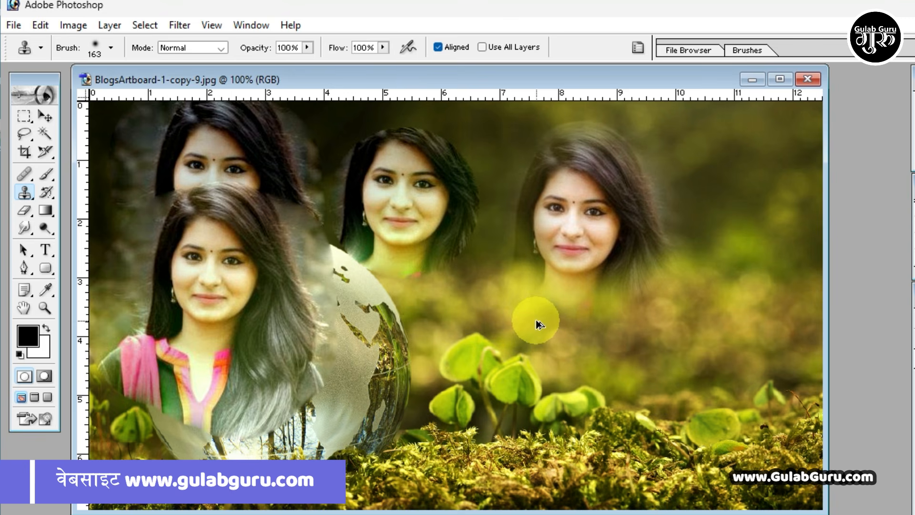
# Undo all the copies of the woman painted in the globe image.
pyautogui.hotkey('ctrl', 'alt', 'z')
pyautogui.hotkey('ctrl', 'alt', 'z')
pyautogui.hotkey('ctrl', 'alt', 'z')
pyautogui.hotkey('ctrl', 'alt', 'z')
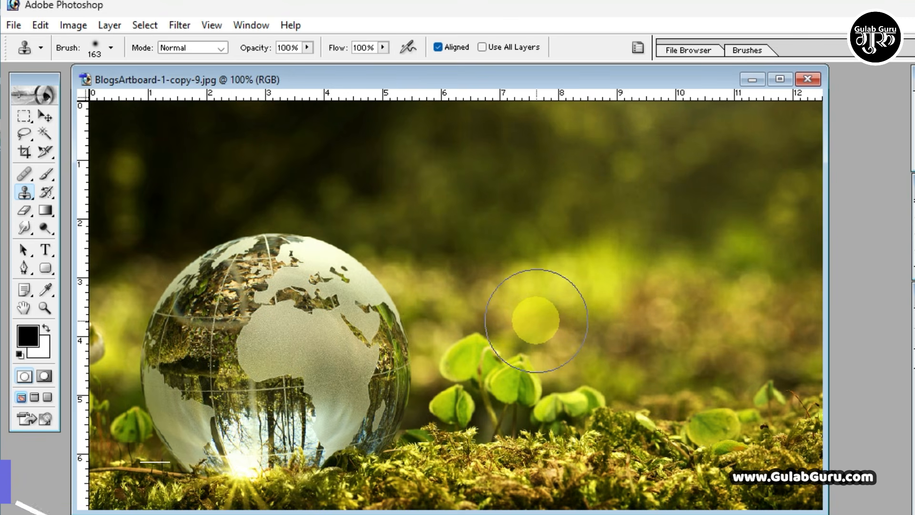
# Clone the woman's head, hair, scarf and upper body with the Clone Stamp Tool onto the area to the right of the globe.
pyautogui.moveTo(548, 229)
pyautogui.mouseDown()
pyautogui.moveTo(551, 215)
pyautogui.moveTo(596, 229)
pyautogui.moveTo(563, 300)
pyautogui.mouseUp()
pyautogui.moveTo(548, 210); pyautogui.dragTo(582, 189)
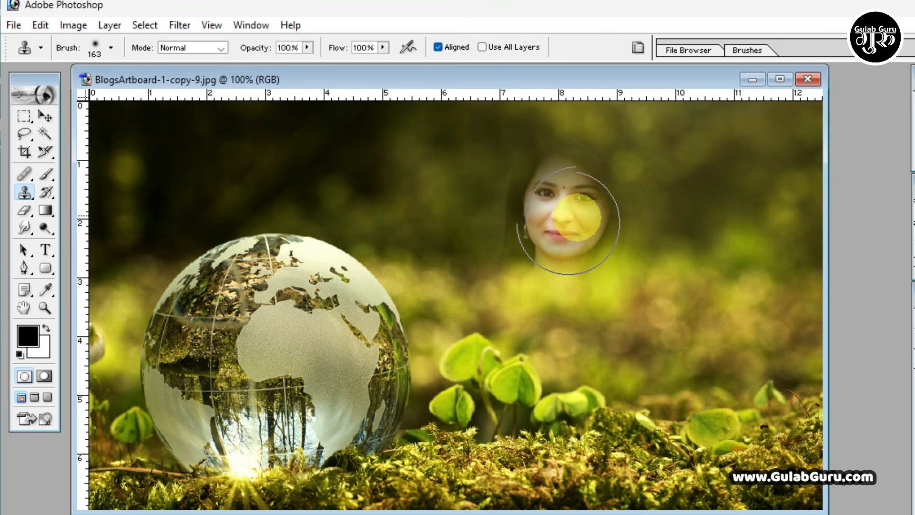
pyautogui.moveTo(555, 245)
pyautogui.mouseDown()
pyautogui.moveTo(579, 189)
pyautogui.moveTo(596, 192)
pyautogui.moveTo(610, 216)
pyautogui.moveTo(609, 343)
pyautogui.moveTo(601, 298)
pyautogui.moveTo(596, 309)
pyautogui.moveTo(533, 250)
pyautogui.moveTo(544, 180)
pyautogui.moveTo(586, 188)
pyautogui.moveTo(610, 325)
pyautogui.mouseUp()
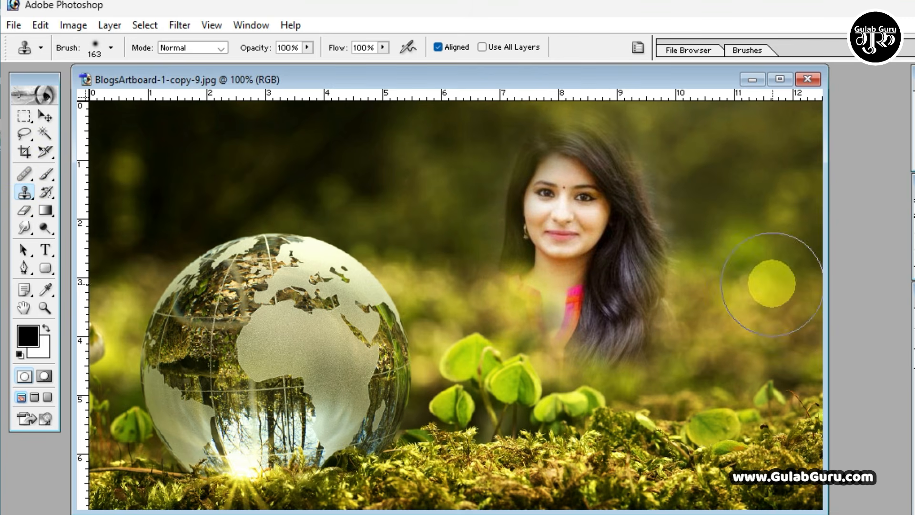
pyautogui.moveTo(528, 241); pyautogui.dragTo(527, 362)
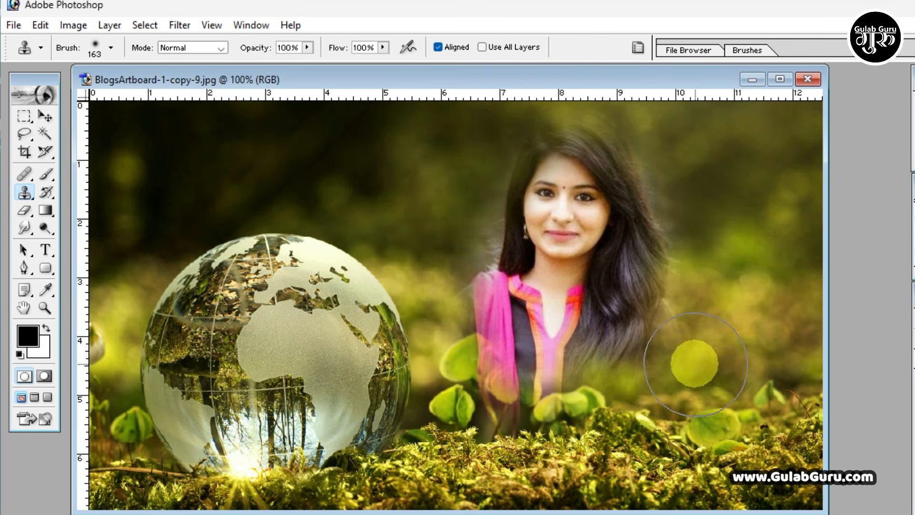
pyautogui.moveTo(626, 355)
pyautogui.mouseDown()
pyautogui.moveTo(602, 429)
pyautogui.moveTo(561, 435)
pyautogui.moveTo(528, 410)
pyautogui.moveTo(511, 439)
pyautogui.moveTo(620, 453)
pyautogui.mouseUp()
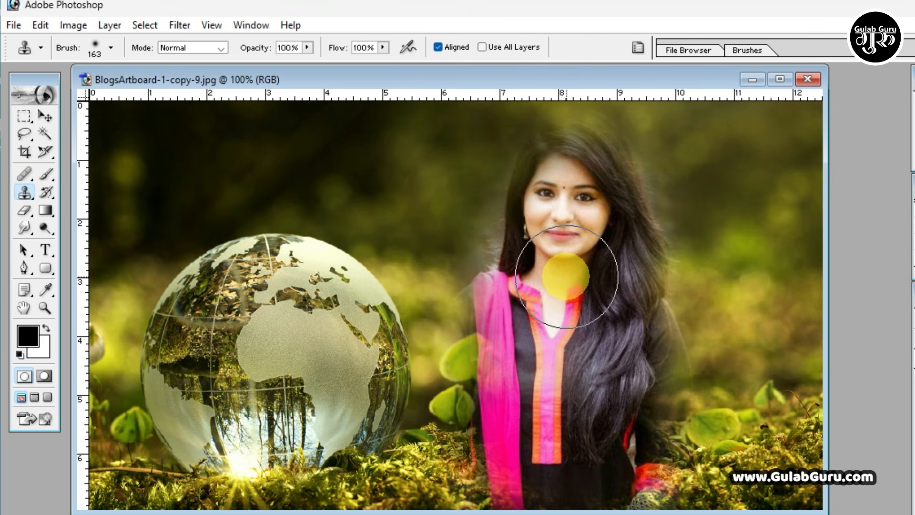
pyautogui.click(24, 192)
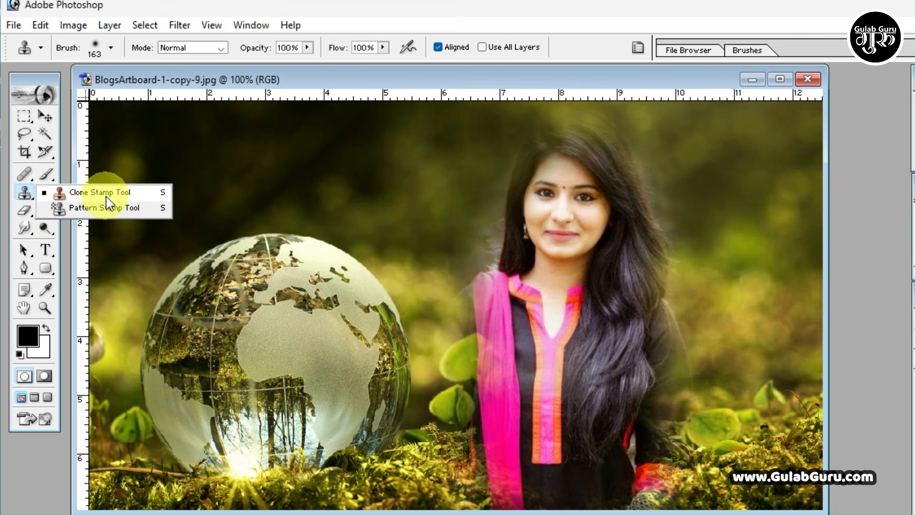
pyautogui.moveTo(23, 176); pyautogui.dragTo(84, 183)
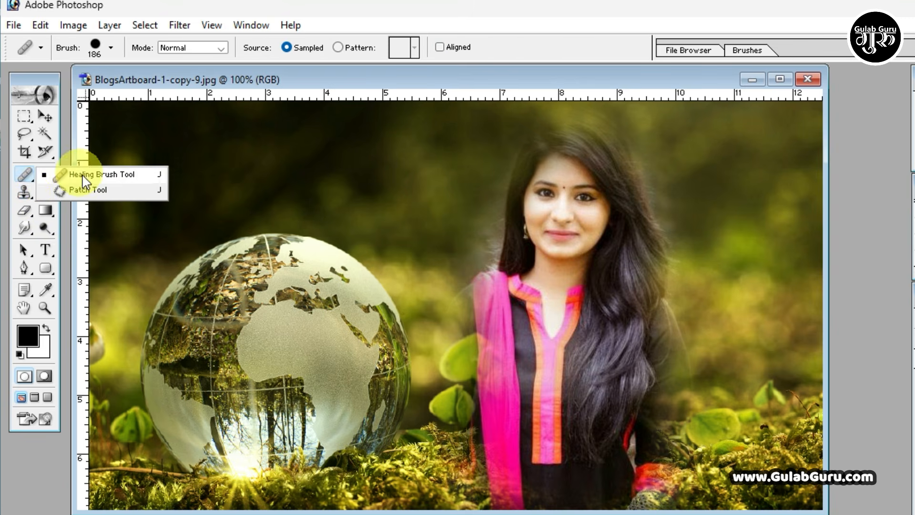
pyautogui.moveTo(23, 191); pyautogui.dragTo(110, 197)
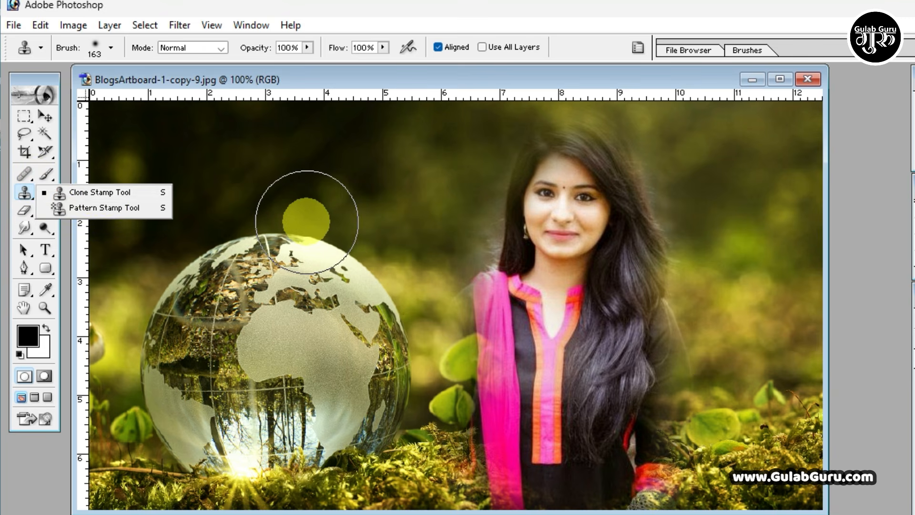
pyautogui.click(307, 222)
pyautogui.click(351, 334)
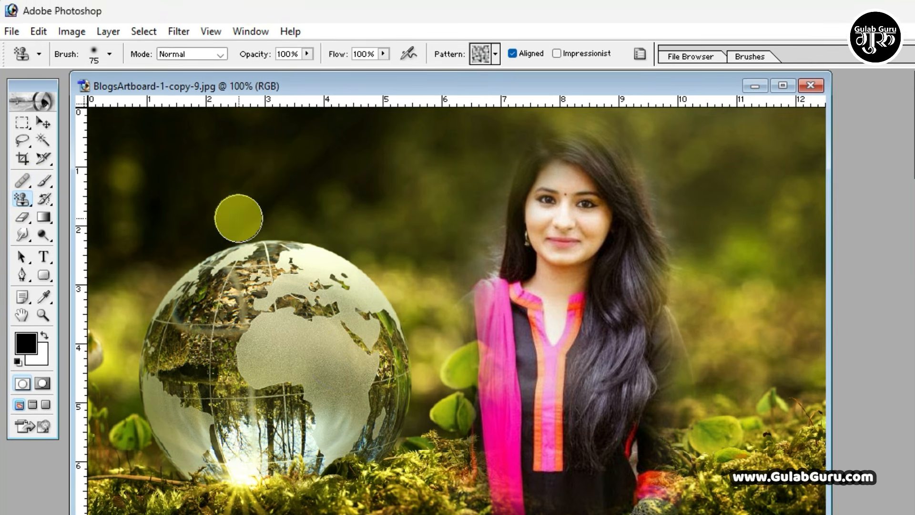
# Set up the Pattern Stamp Tool with an 80 px brush, 100% opacity and 100% flow.
pyautogui.moveTo(23, 193)
pyautogui.mouseDown()
pyautogui.moveTo(114, 204)
pyautogui.moveTo(80, 223)
pyautogui.moveTo(118, 217)
pyautogui.mouseUp()
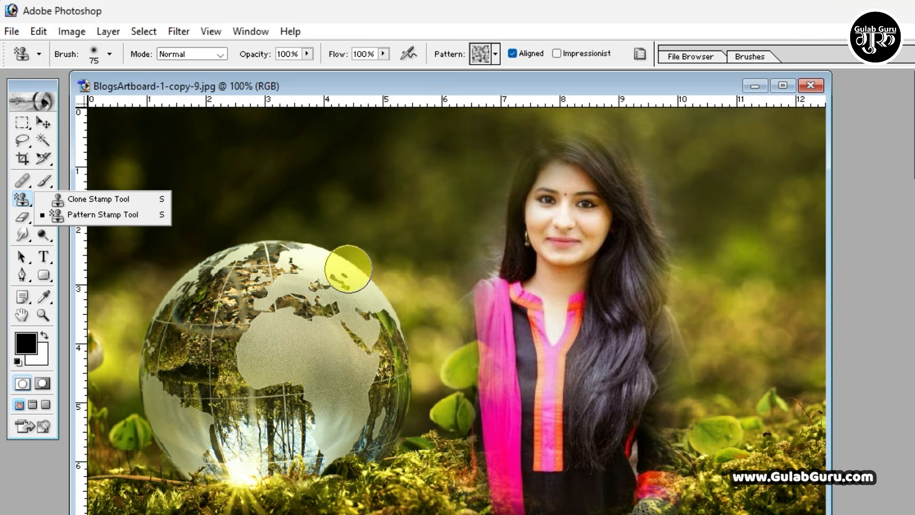
pyautogui.click(110, 216)
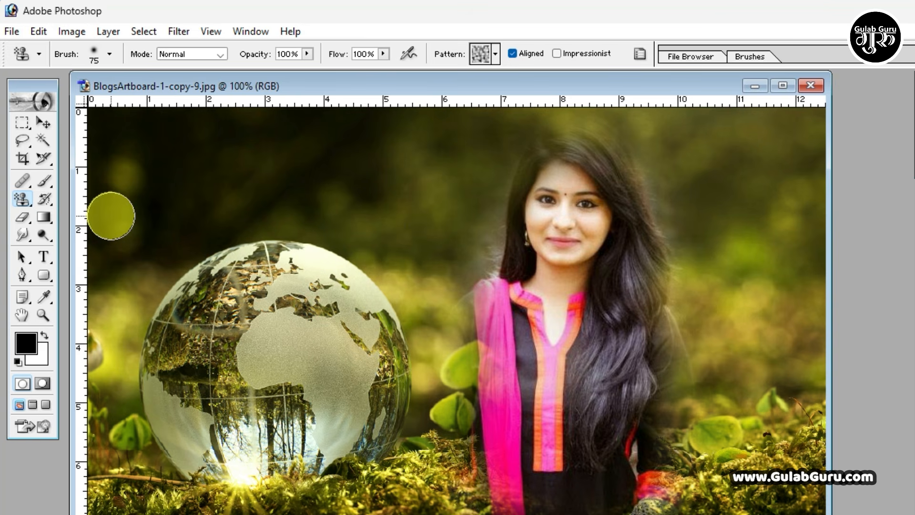
pyautogui.click(110, 58)
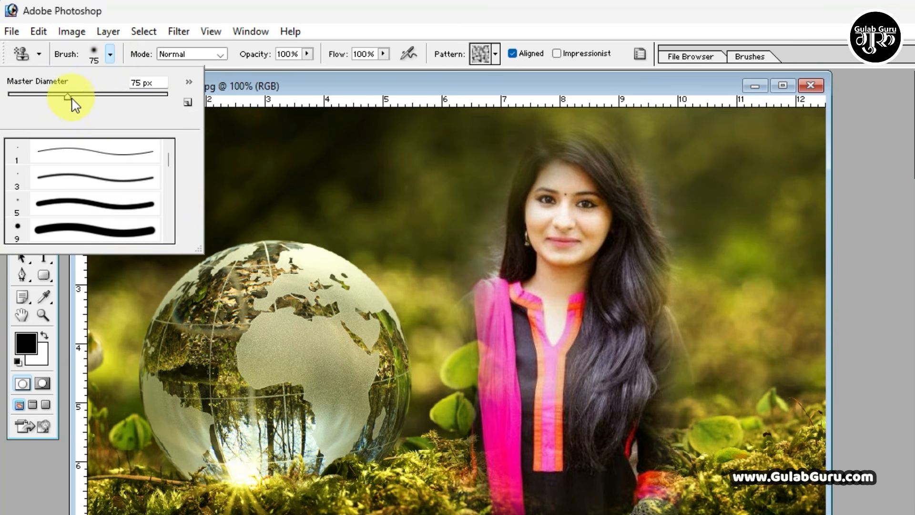
pyautogui.moveTo(73, 104)
pyautogui.mouseDown()
pyautogui.moveTo(156, 100)
pyautogui.moveTo(64, 106)
pyautogui.mouseUp()
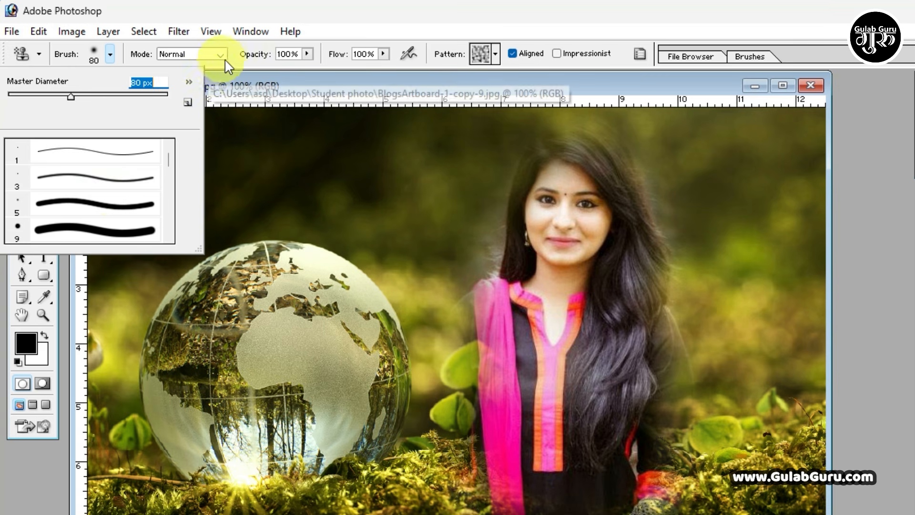
pyautogui.click(257, 58)
pyautogui.click(308, 54)
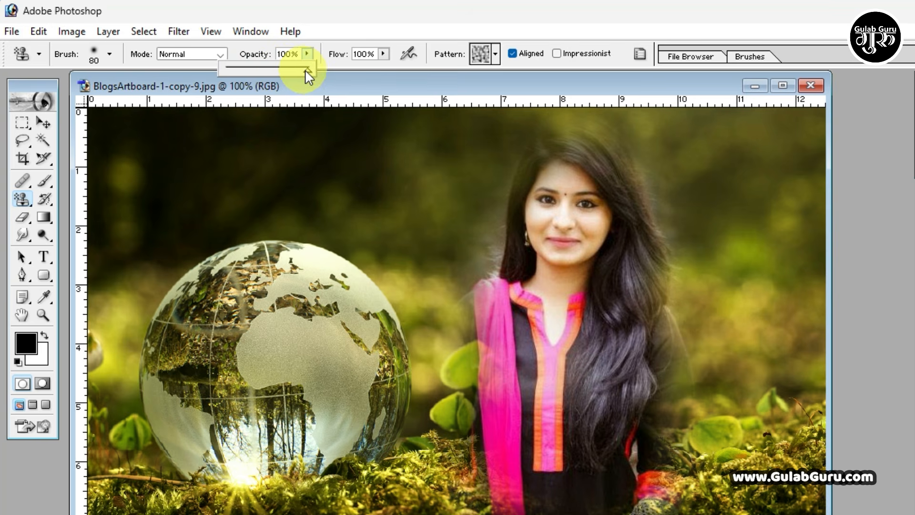
pyautogui.moveTo(249, 74); pyautogui.dragTo(338, 84)
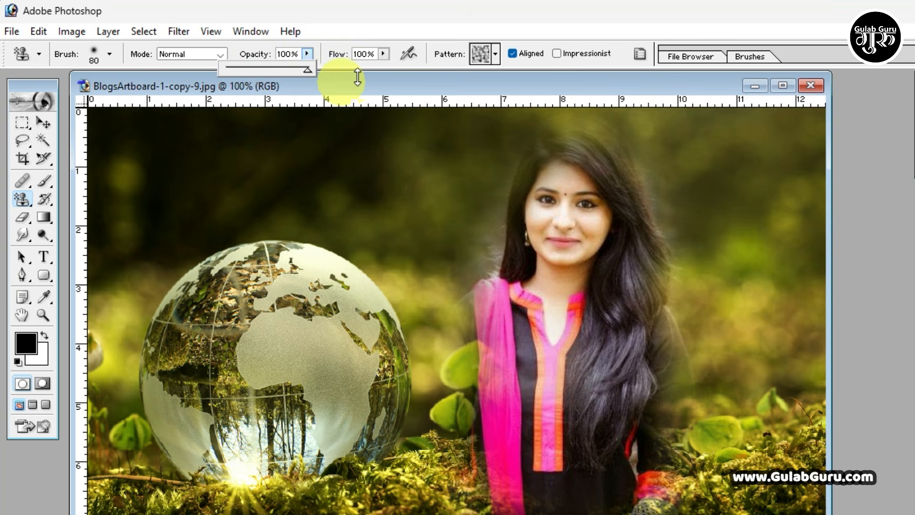
pyautogui.click(384, 54)
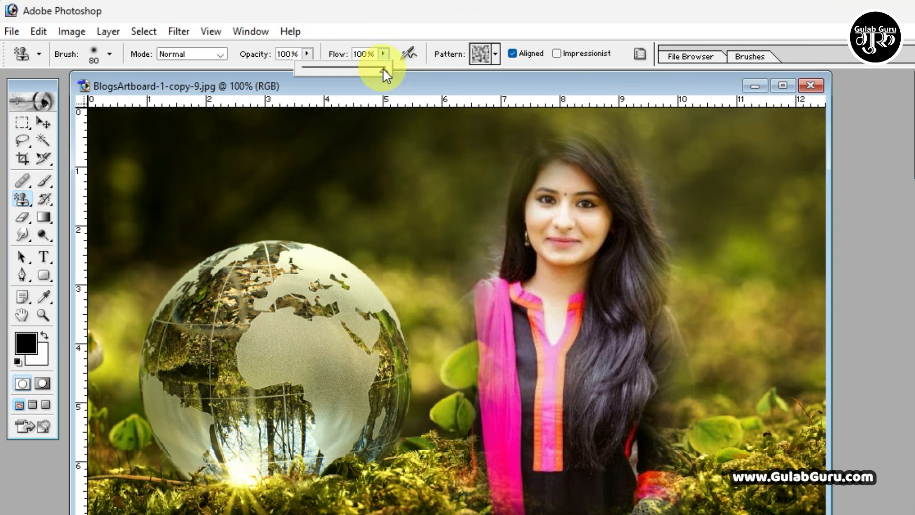
pyautogui.moveTo(386, 74)
pyautogui.mouseDown()
pyautogui.moveTo(327, 78)
pyautogui.moveTo(390, 89)
pyautogui.mouseUp()
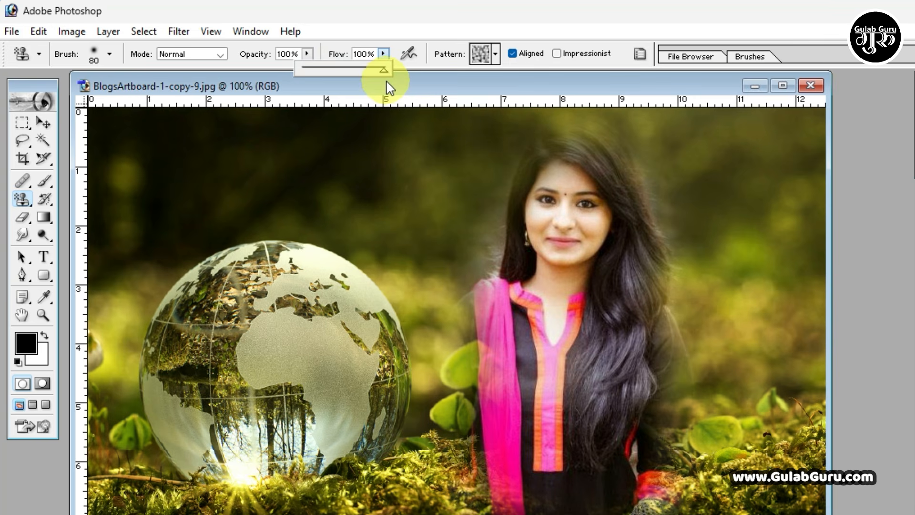
# Choose the black-and-white checkerboard pattern, enlarge the brush to 147 px and paint over the upper half of the globe image.
pyautogui.click(495, 54)
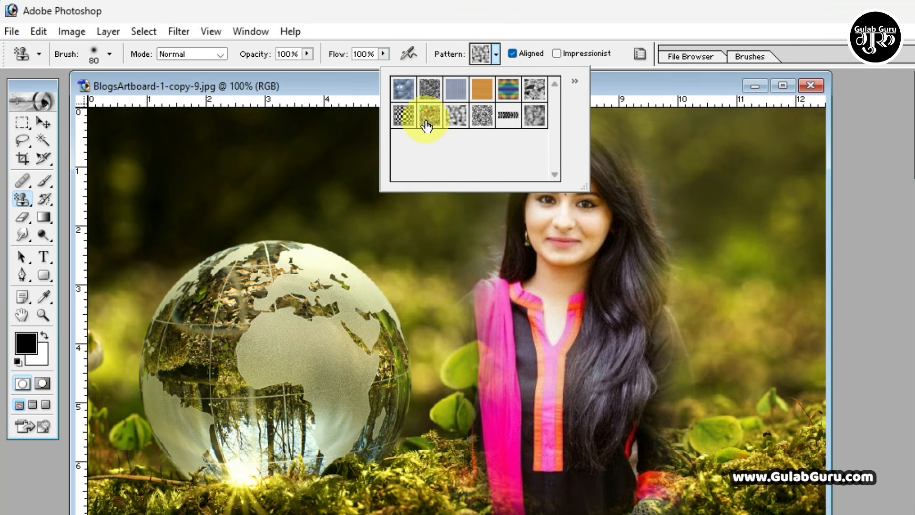
pyautogui.click(403, 115)
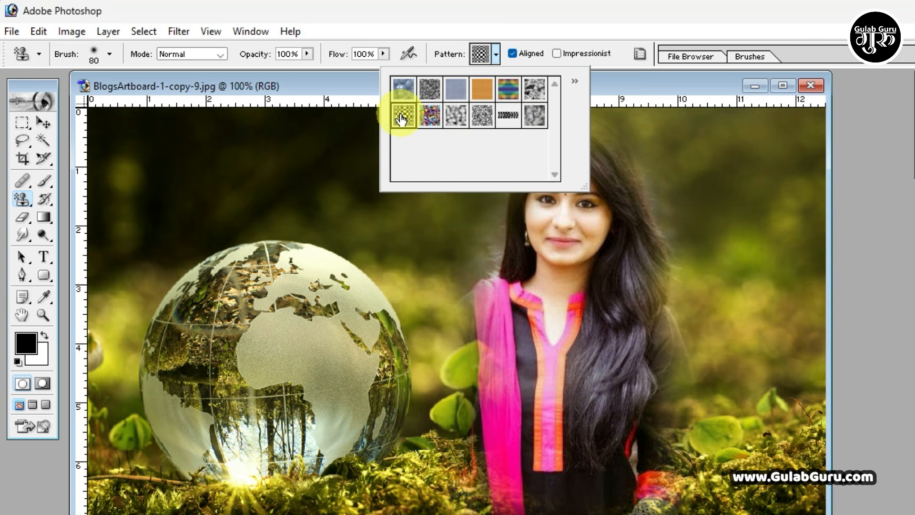
pyautogui.click(516, 62)
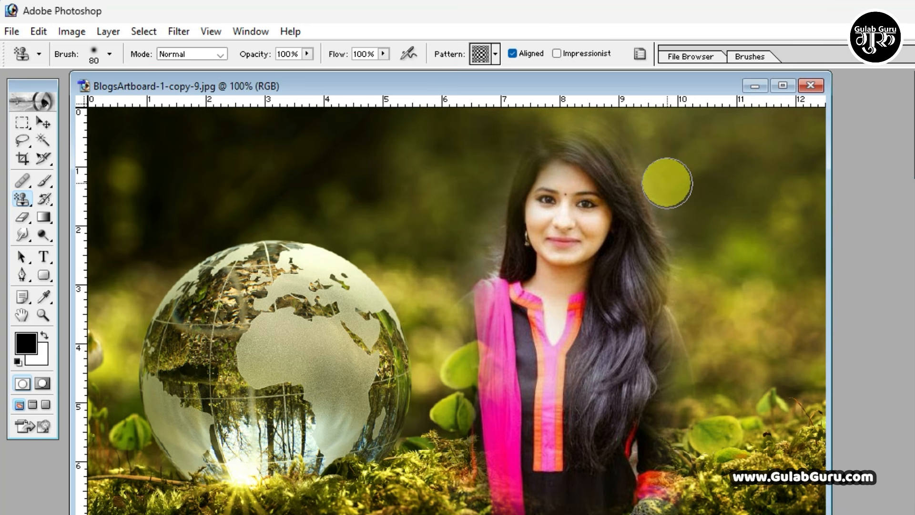
pyautogui.rightClick(311, 163)
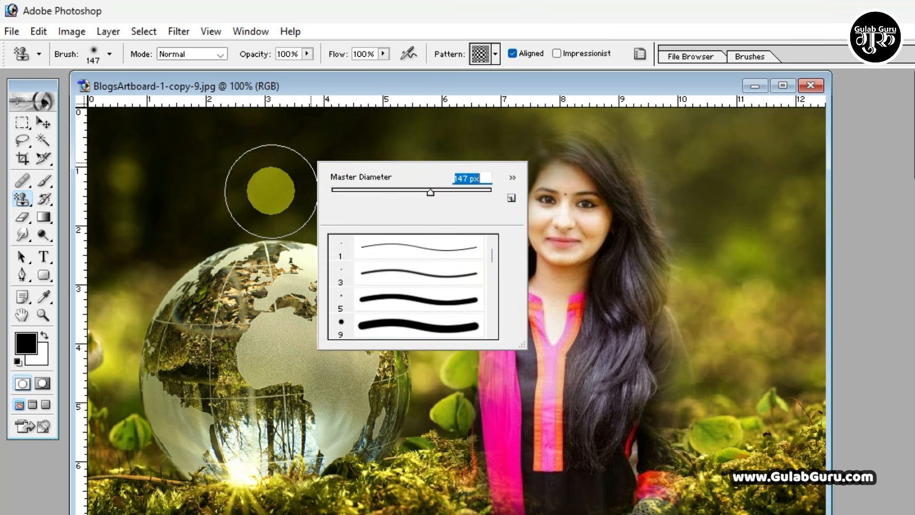
pyautogui.moveTo(272, 190)
pyautogui.mouseDown()
pyautogui.moveTo(733, 187)
pyautogui.moveTo(788, 155)
pyautogui.moveTo(120, 145)
pyautogui.moveTo(112, 308)
pyautogui.moveTo(261, 259)
pyautogui.moveTo(613, 254)
pyautogui.moveTo(616, 266)
pyautogui.moveTo(798, 265)
pyautogui.moveTo(816, 195)
pyautogui.moveTo(813, 147)
pyautogui.moveTo(761, 119)
pyautogui.moveTo(383, 142)
pyautogui.moveTo(166, 137)
pyautogui.moveTo(227, 226)
pyautogui.moveTo(136, 221)
pyautogui.moveTo(623, 293)
pyautogui.mouseUp()
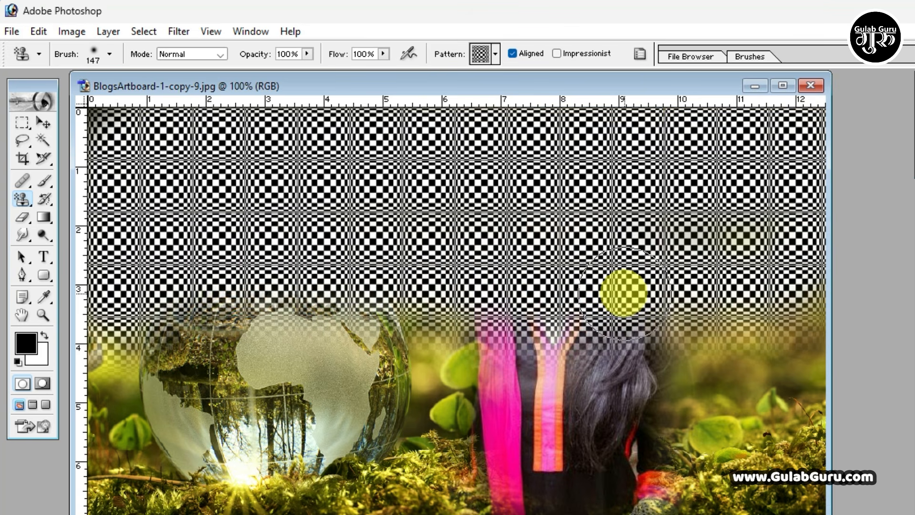
# Switch to the multicoloured pattern and paint a horizontal band across the image below the checkerboard area.
pyautogui.click(496, 55)
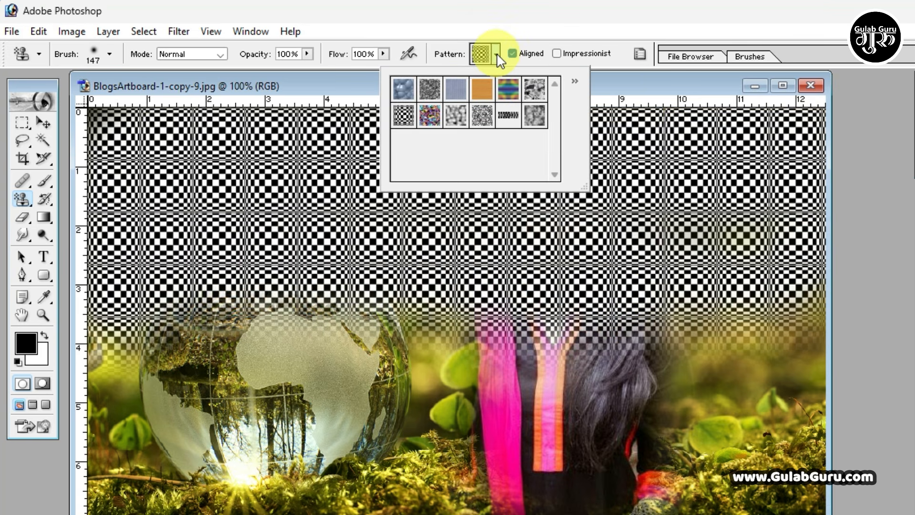
pyautogui.click(430, 114)
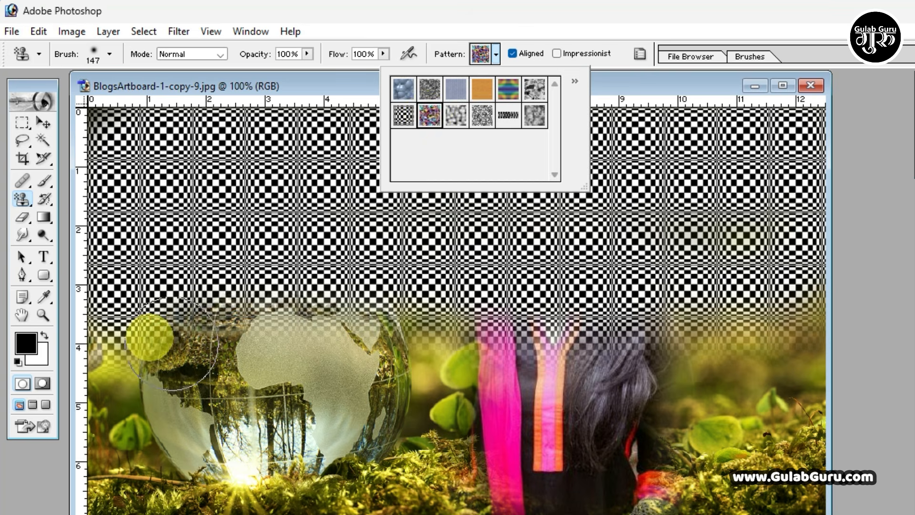
pyautogui.moveTo(149, 333)
pyautogui.mouseDown()
pyautogui.moveTo(802, 344)
pyautogui.moveTo(414, 350)
pyautogui.moveTo(86, 340)
pyautogui.mouseUp()
# Switch to the dark grey textured pattern and paint a horizontal band below the multicoloured one.
pyautogui.click(496, 54)
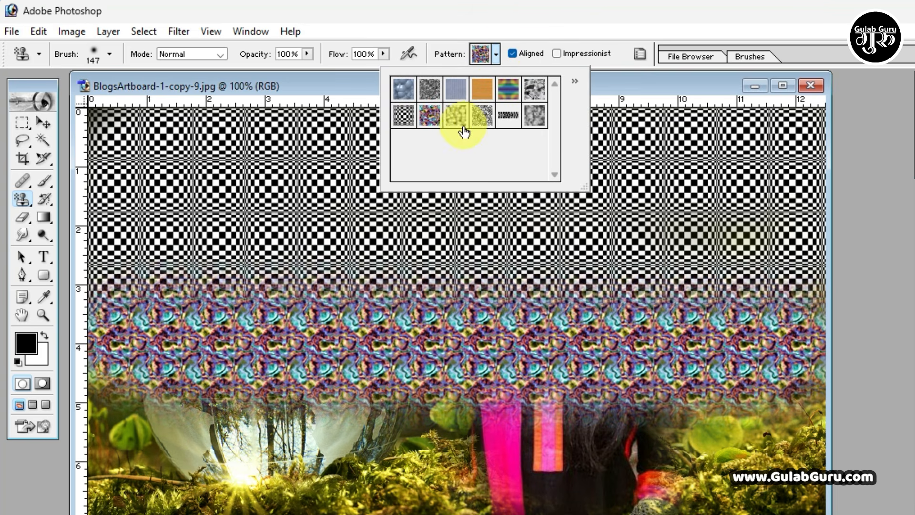
pyautogui.click(430, 88)
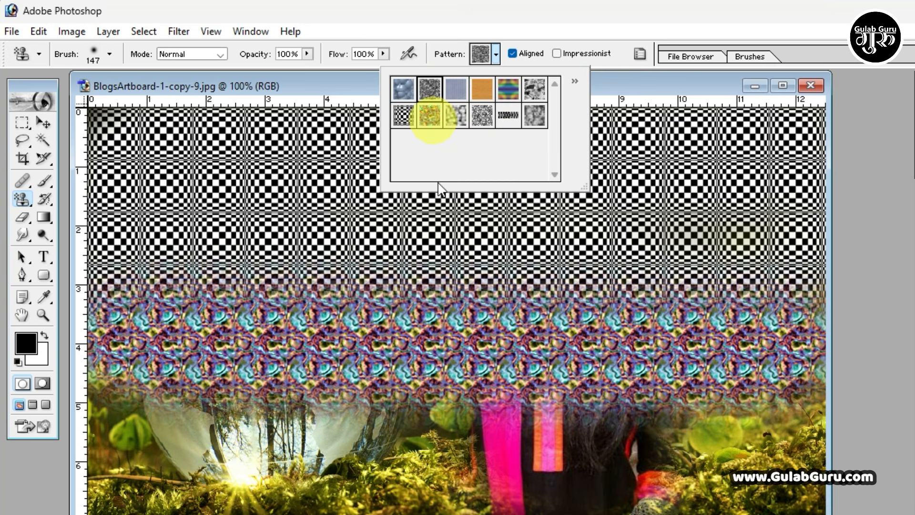
pyautogui.moveTo(119, 414)
pyautogui.mouseDown()
pyautogui.moveTo(448, 429)
pyautogui.moveTo(782, 427)
pyautogui.mouseUp()
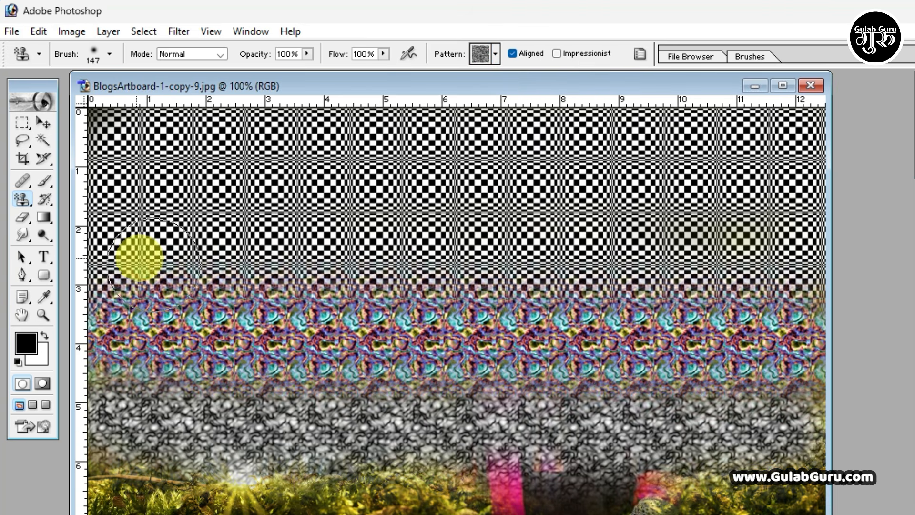
# Undo all the pattern strokes in the globe image and switch back to the Clone Stamp Tool.
pyautogui.moveTo(21, 198); pyautogui.dragTo(120, 221)
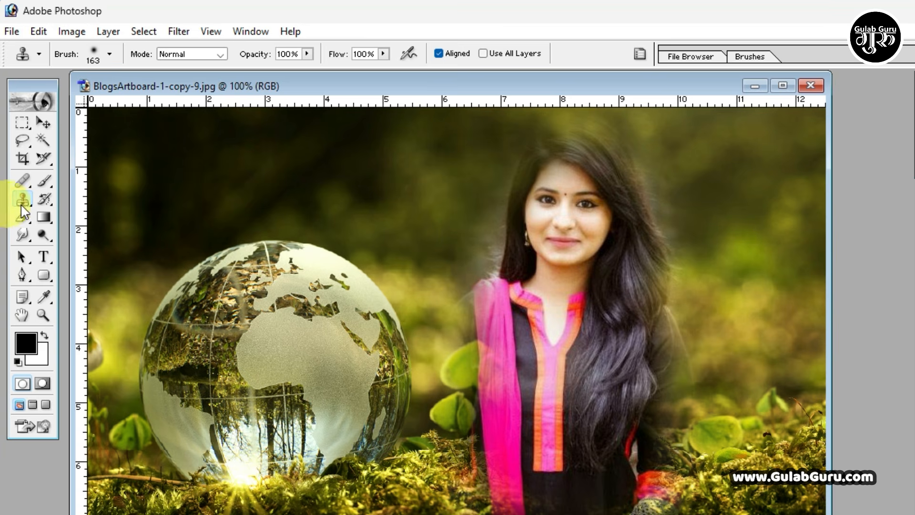
pyautogui.click(22, 199)
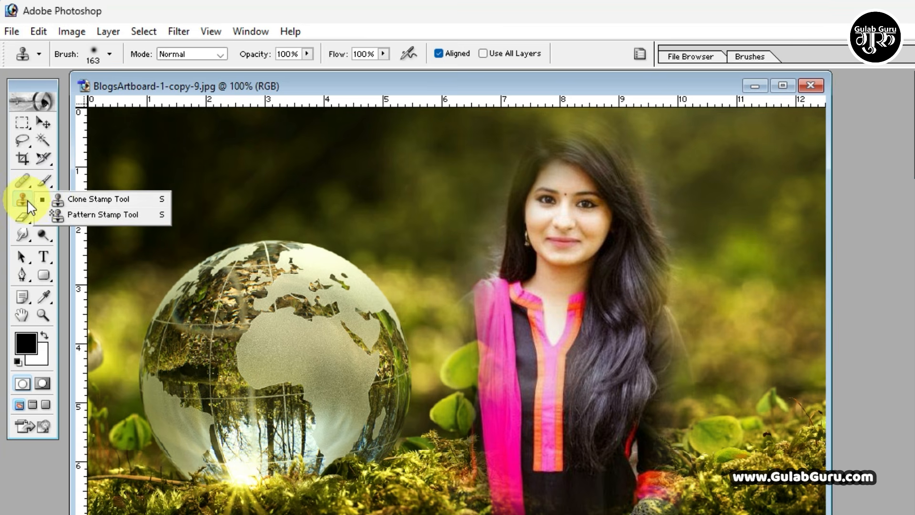
pyautogui.click(97, 200)
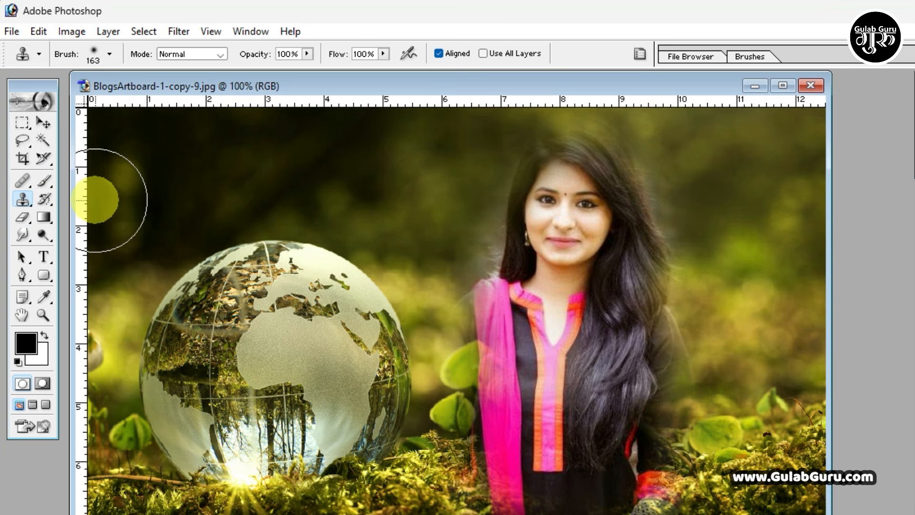
# Set the Clone Stamp Tool's opacity to 40% and its flow to 40%.
pyautogui.click(307, 54)
pyautogui.moveTo(307, 69); pyautogui.dragTo(289, 86)
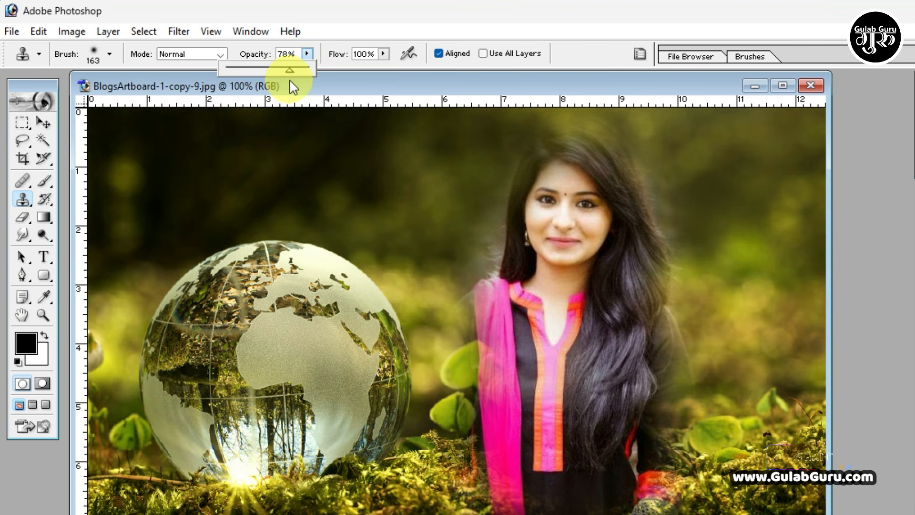
pyautogui.click(384, 54)
pyautogui.moveTo(384, 71); pyautogui.dragTo(276, 71)
pyautogui.click(307, 54)
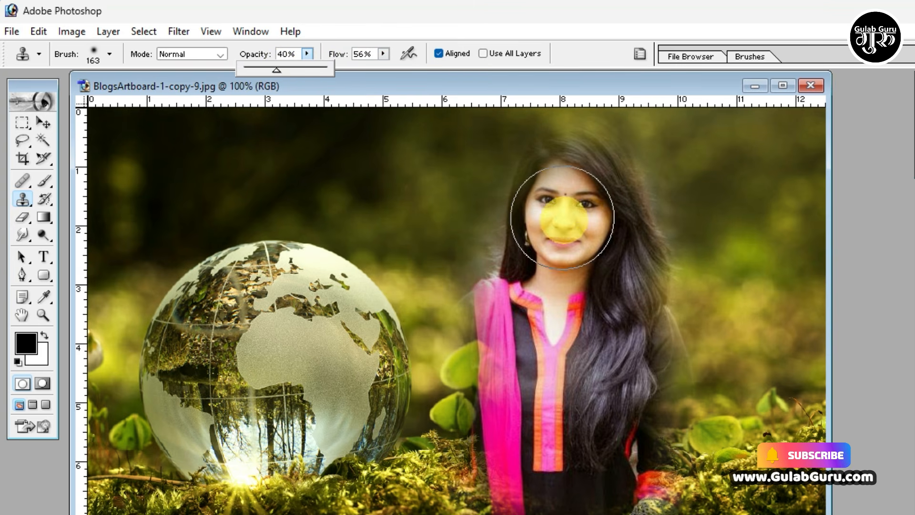
pyautogui.click(383, 54)
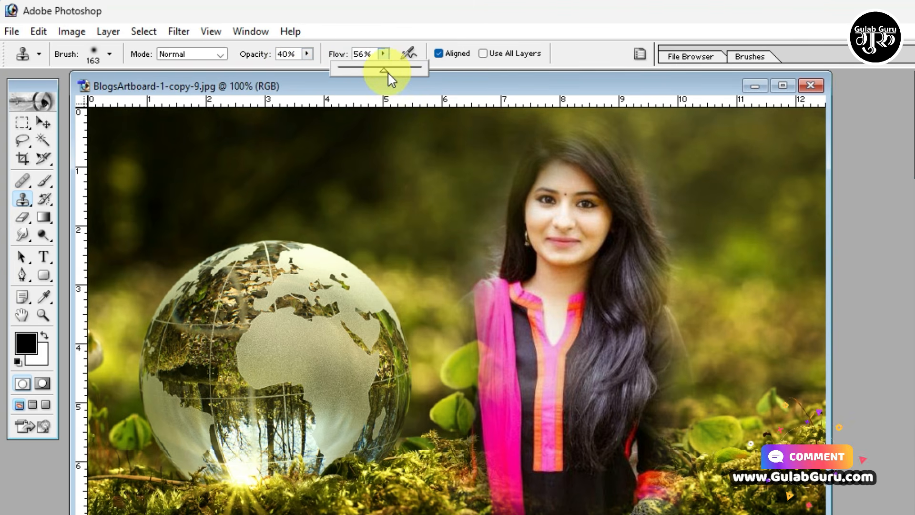
pyautogui.click(368, 56)
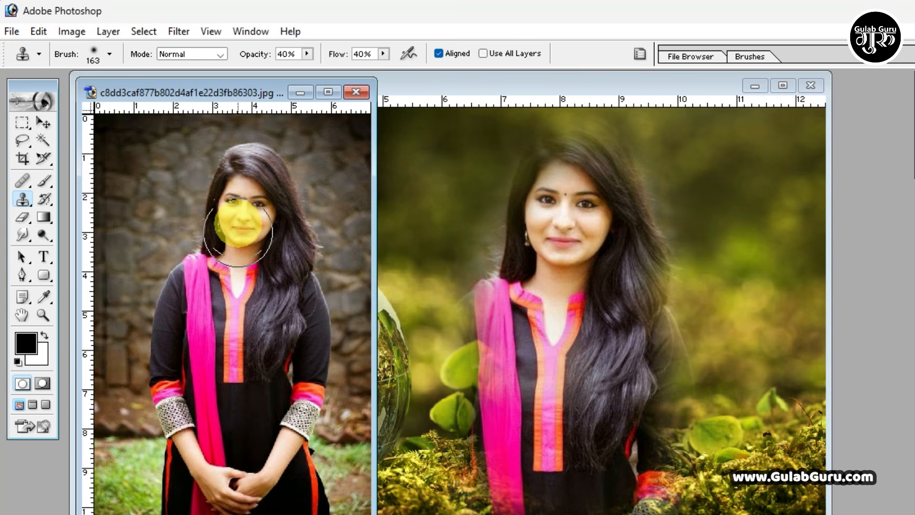
# Sample the woman's face in the portrait and clone a semi-transparent copy of her head and upper body above and over the globe.
pyautogui.keyDown('alt'); pyautogui.click(242, 218); pyautogui.keyUp('alt')
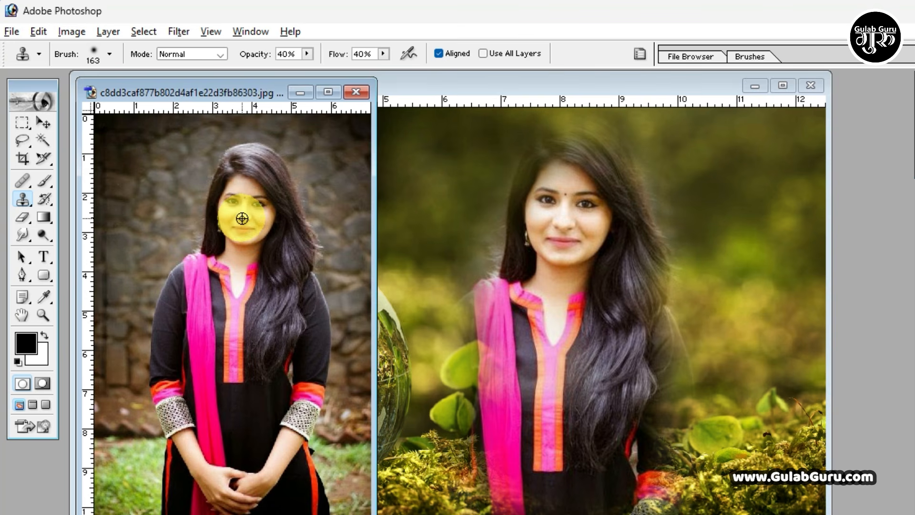
pyautogui.click(419, 215)
pyautogui.moveTo(300, 210)
pyautogui.mouseDown()
pyautogui.moveTo(353, 179)
pyautogui.moveTo(396, 178)
pyautogui.moveTo(408, 236)
pyautogui.moveTo(366, 229)
pyautogui.moveTo(325, 190)
pyautogui.moveTo(332, 221)
pyautogui.moveTo(360, 152)
pyautogui.moveTo(391, 197)
pyautogui.moveTo(380, 254)
pyautogui.moveTo(336, 219)
pyautogui.moveTo(343, 175)
pyautogui.moveTo(344, 185)
pyautogui.moveTo(305, 159)
pyautogui.mouseUp()
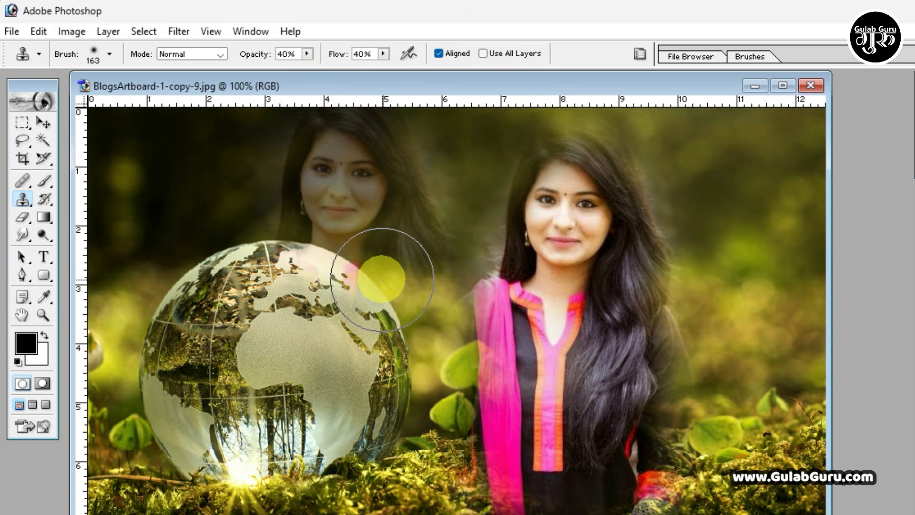
pyautogui.moveTo(348, 185)
pyautogui.mouseDown()
pyautogui.moveTo(394, 301)
pyautogui.moveTo(396, 264)
pyautogui.moveTo(405, 375)
pyautogui.moveTo(312, 252)
pyautogui.moveTo(306, 368)
pyautogui.moveTo(324, 422)
pyautogui.moveTo(374, 442)
pyautogui.moveTo(376, 459)
pyautogui.moveTo(396, 316)
pyautogui.moveTo(397, 441)
pyautogui.moveTo(321, 437)
pyautogui.moveTo(407, 310)
pyautogui.moveTo(407, 399)
pyautogui.moveTo(263, 351)
pyautogui.moveTo(251, 279)
pyautogui.moveTo(263, 294)
pyautogui.moveTo(265, 402)
pyautogui.moveTo(266, 180)
pyautogui.moveTo(284, 214)
pyautogui.moveTo(377, 231)
pyautogui.moveTo(395, 433)
pyautogui.moveTo(400, 270)
pyautogui.moveTo(410, 430)
pyautogui.moveTo(370, 363)
pyautogui.mouseUp()
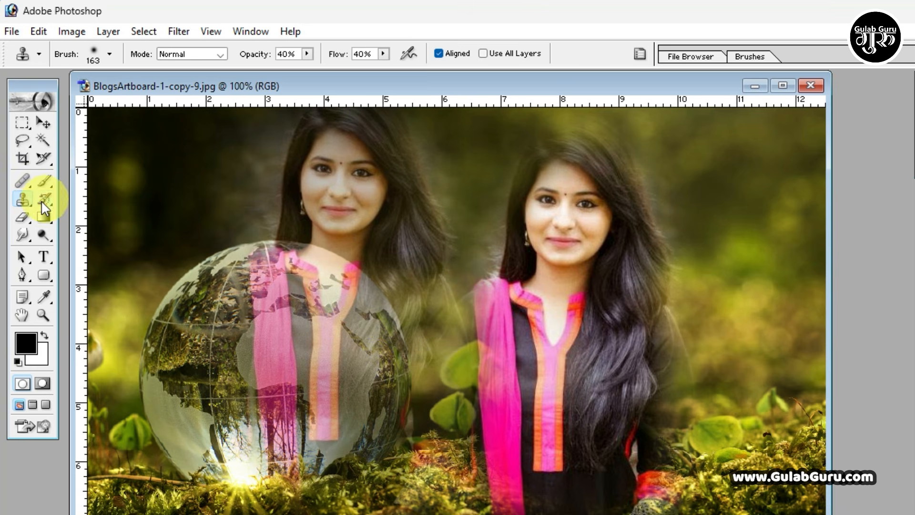
pyautogui.rightClick(24, 202)
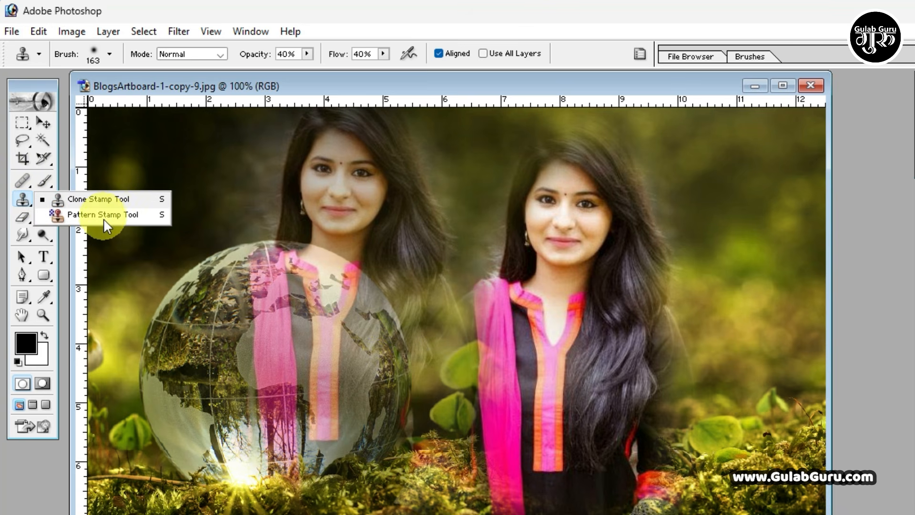